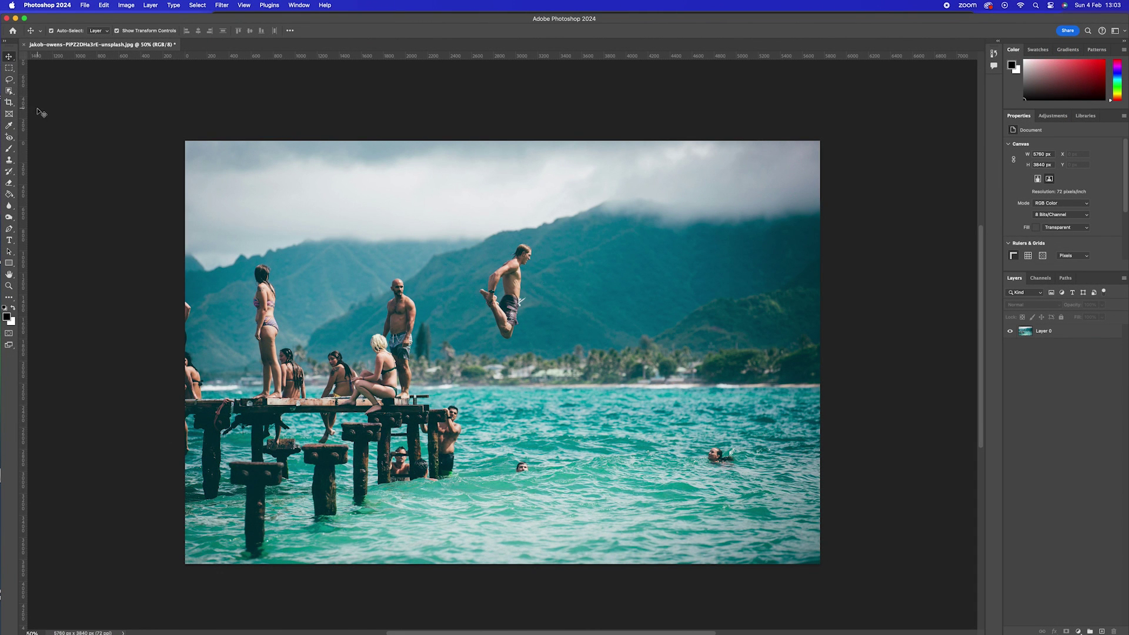
Step: Lasso each of the two distant swimmers and replace them with sea using empty-prompt Generative Fill
{"action": "left_click", "coordinate": [10, 80]}
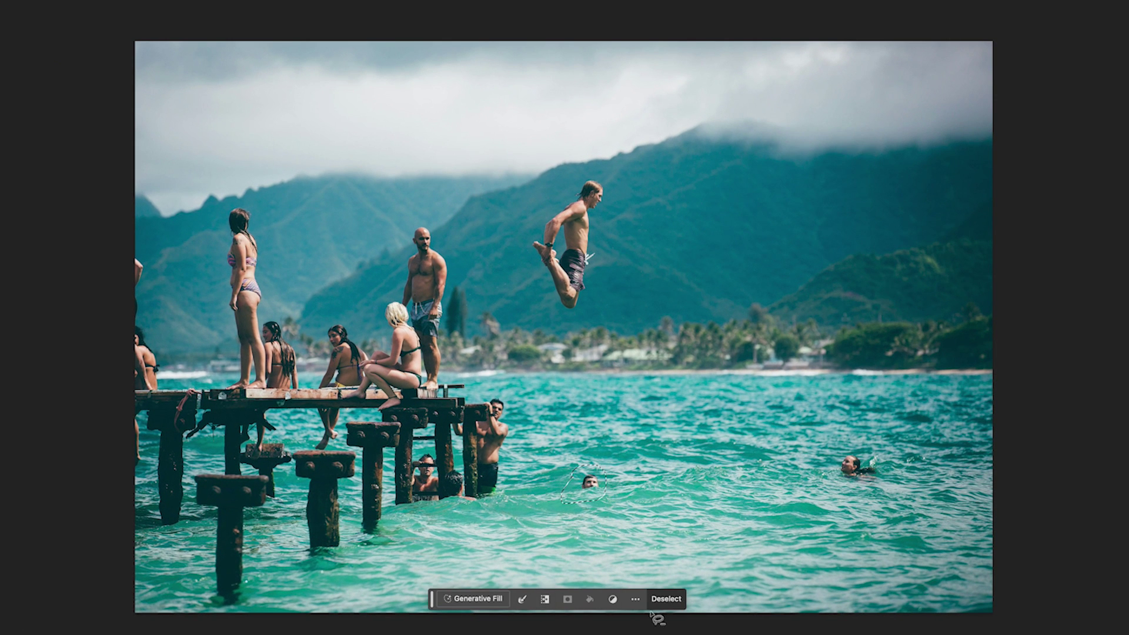
{"action": "left_click", "coordinate": [483, 600]}
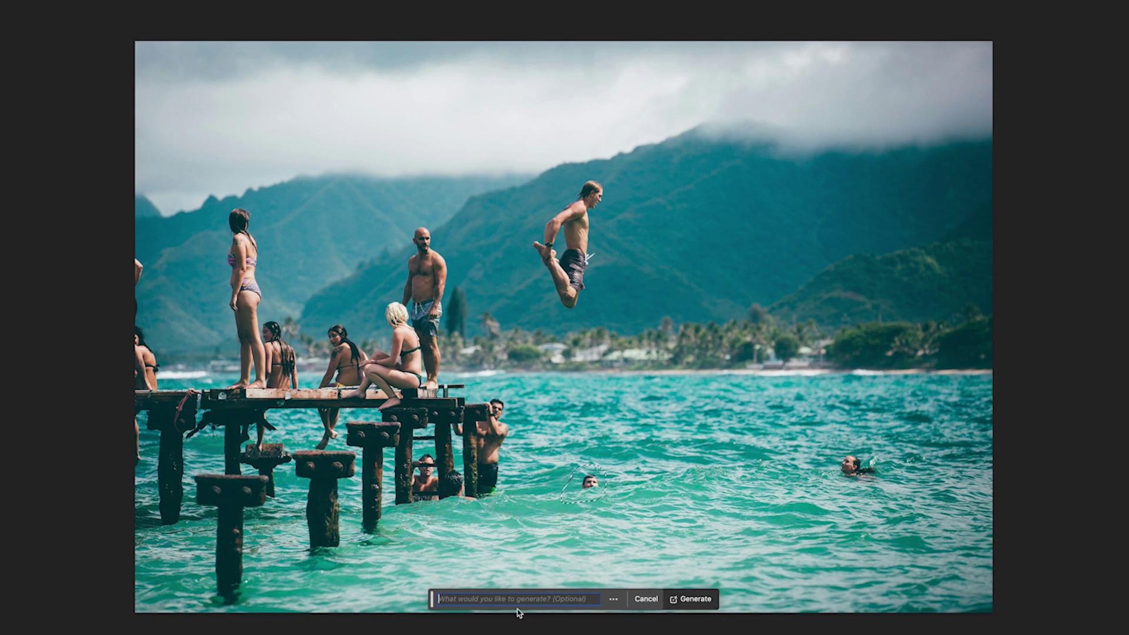
{"action": "left_click", "coordinate": [695, 600]}
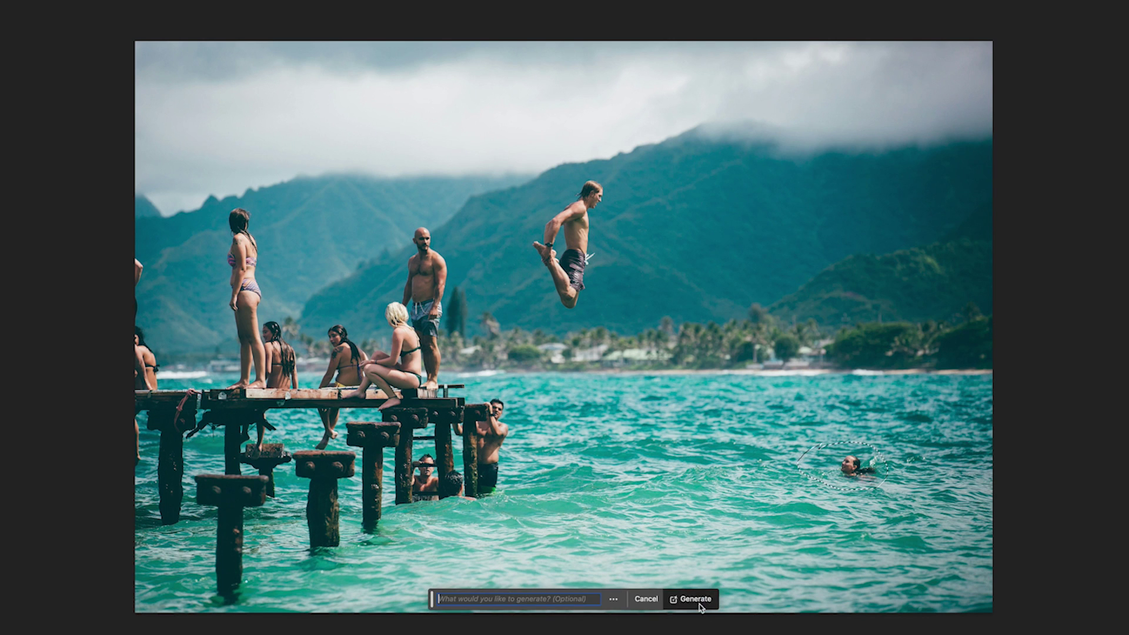
{"action": "left_click", "coordinate": [695, 599]}
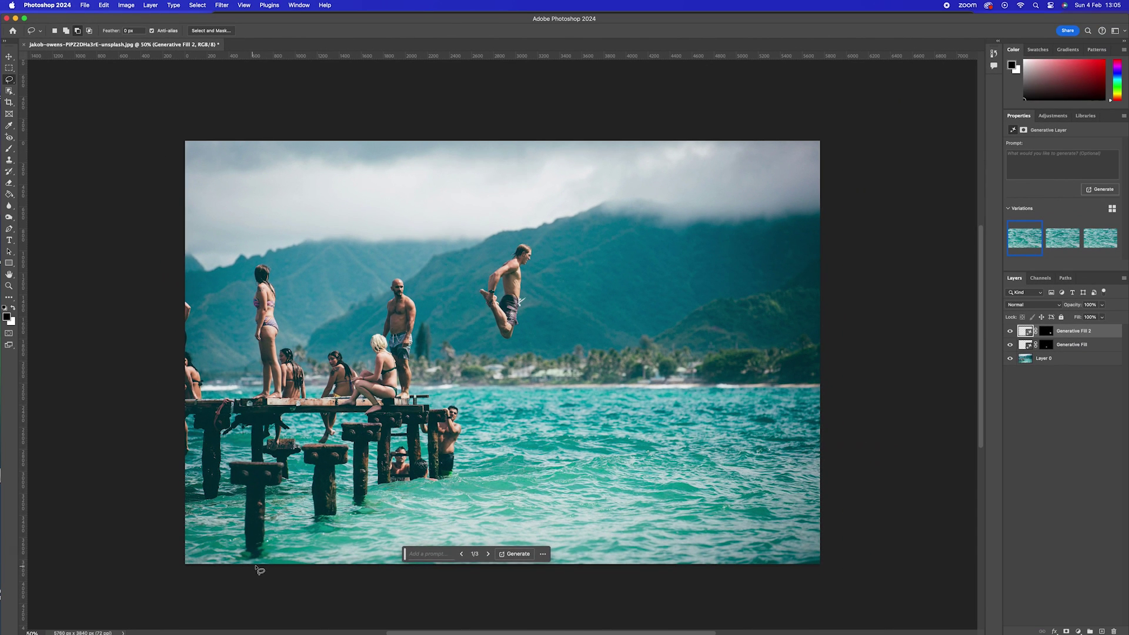
Step: Lasso the group of people on the left of the pier and Generative Fill them away
{"action": "left_click_drag", "start_coordinate": [253, 609], "coordinate": [522, 507]}
{"action": "left_click_drag", "start_coordinate": [459, 373], "coordinate": [412, 279]}
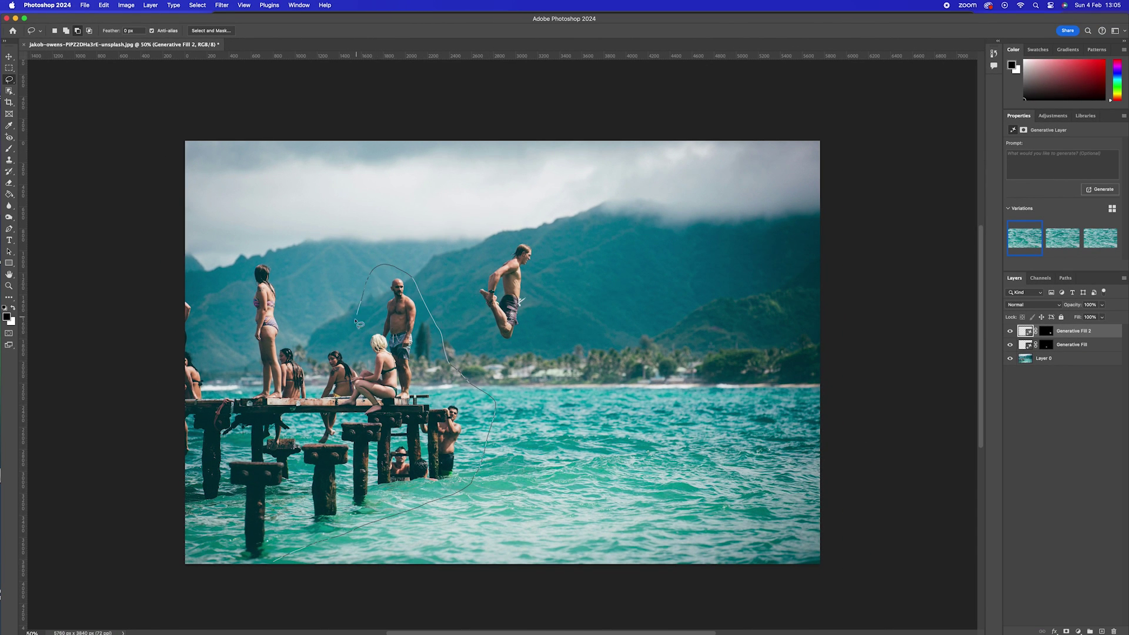
{"action": "mouse_move", "coordinate": [357, 323]}
{"action": "left_mouse_down"}
{"action": "mouse_move", "coordinate": [330, 338]}
{"action": "mouse_move", "coordinate": [298, 297]}
{"action": "left_mouse_up"}
{"action": "mouse_move", "coordinate": [240, 269]}
{"action": "left_mouse_down"}
{"action": "mouse_move", "coordinate": [214, 358]}
{"action": "mouse_move", "coordinate": [192, 279]}
{"action": "mouse_move", "coordinate": [147, 604]}
{"action": "left_mouse_up"}
{"action": "left_click_drag", "start_coordinate": [278, 568], "coordinate": [277, 565]}
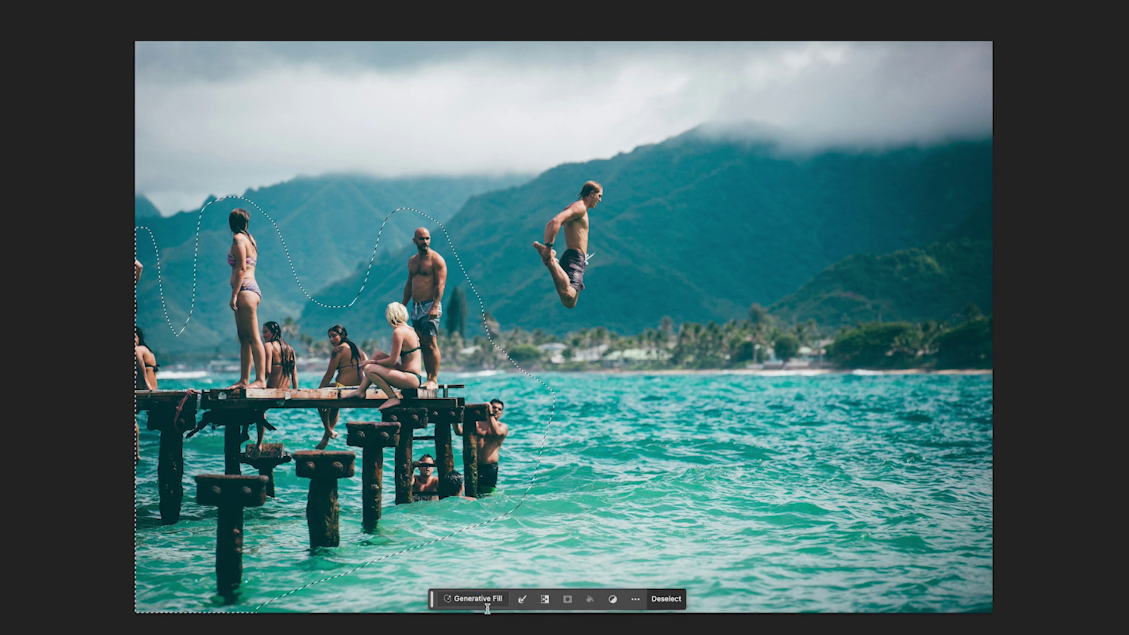
{"action": "left_click", "coordinate": [487, 606]}
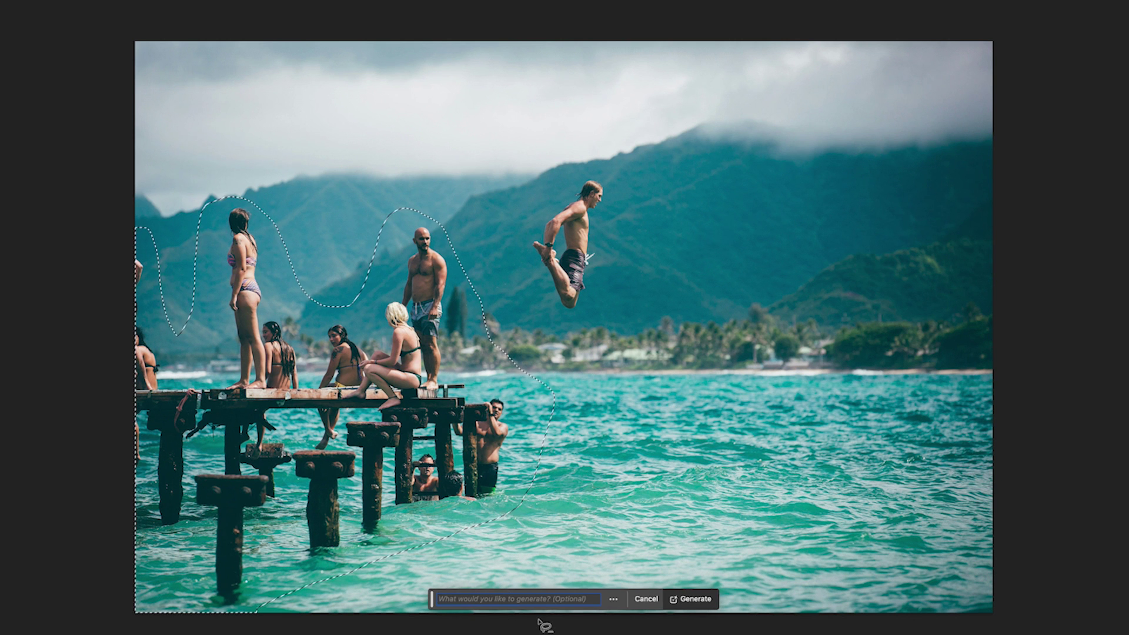
{"action": "left_click", "coordinate": [691, 599]}
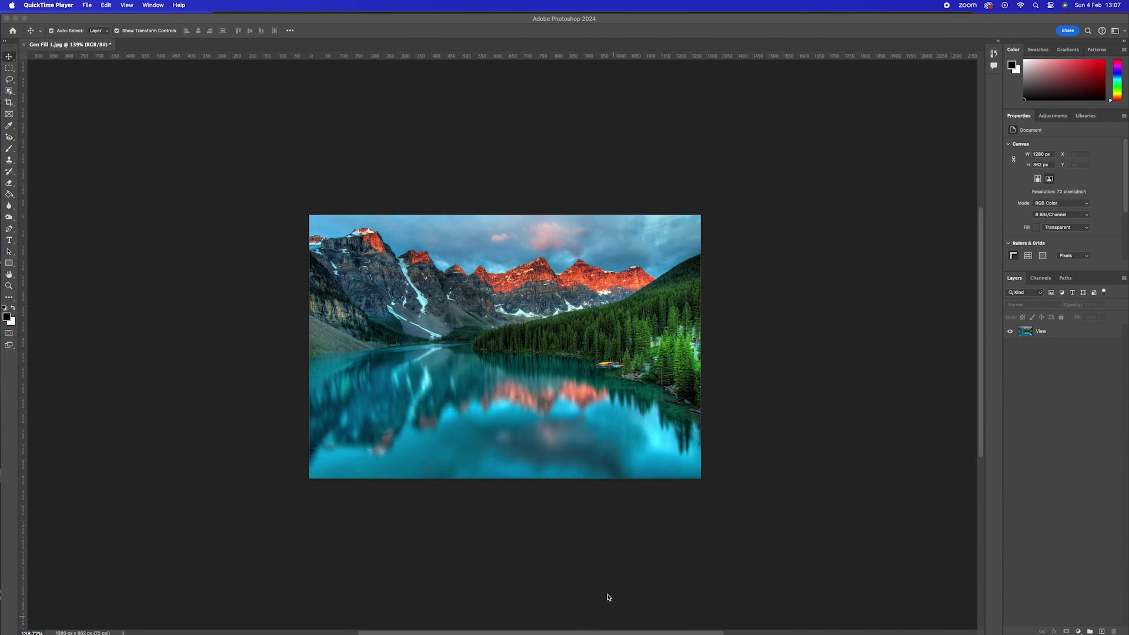
Step: Crop the lake photo wider on the left and right and fill the added sides with Generative Expand
{"action": "left_click", "coordinate": [534, 506]}
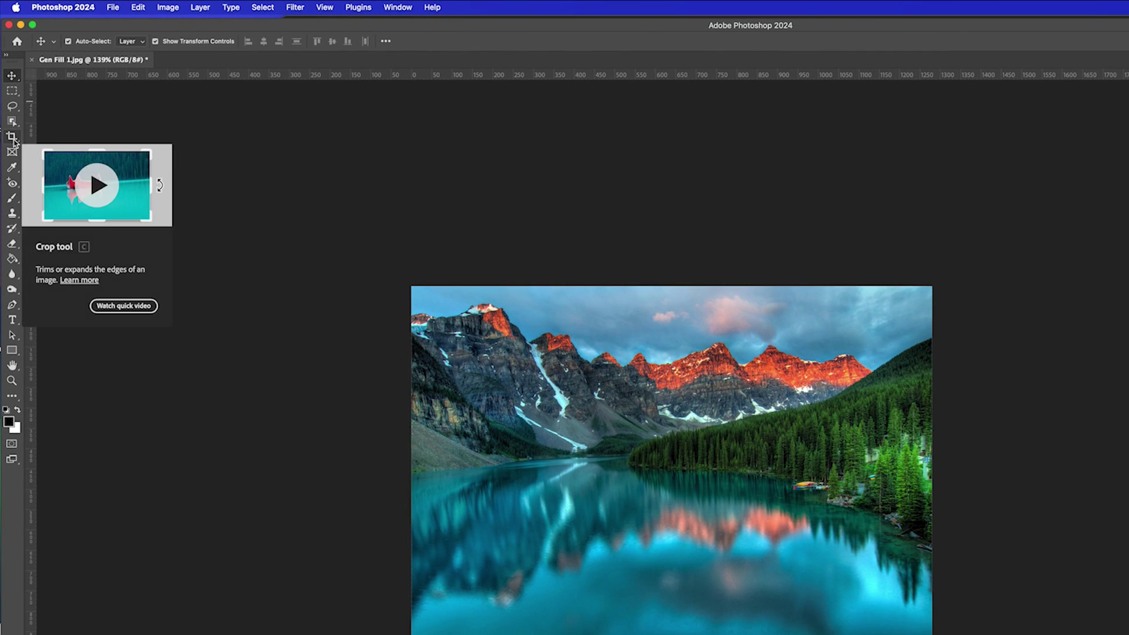
{"action": "left_click", "coordinate": [8, 102]}
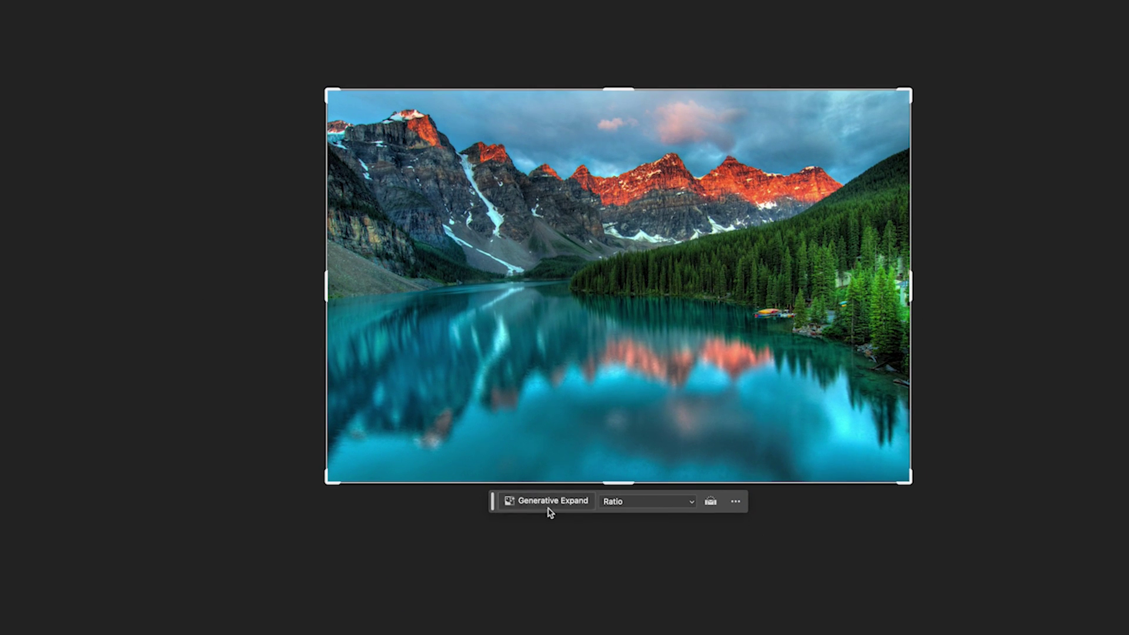
{"action": "left_click", "coordinate": [687, 504]}
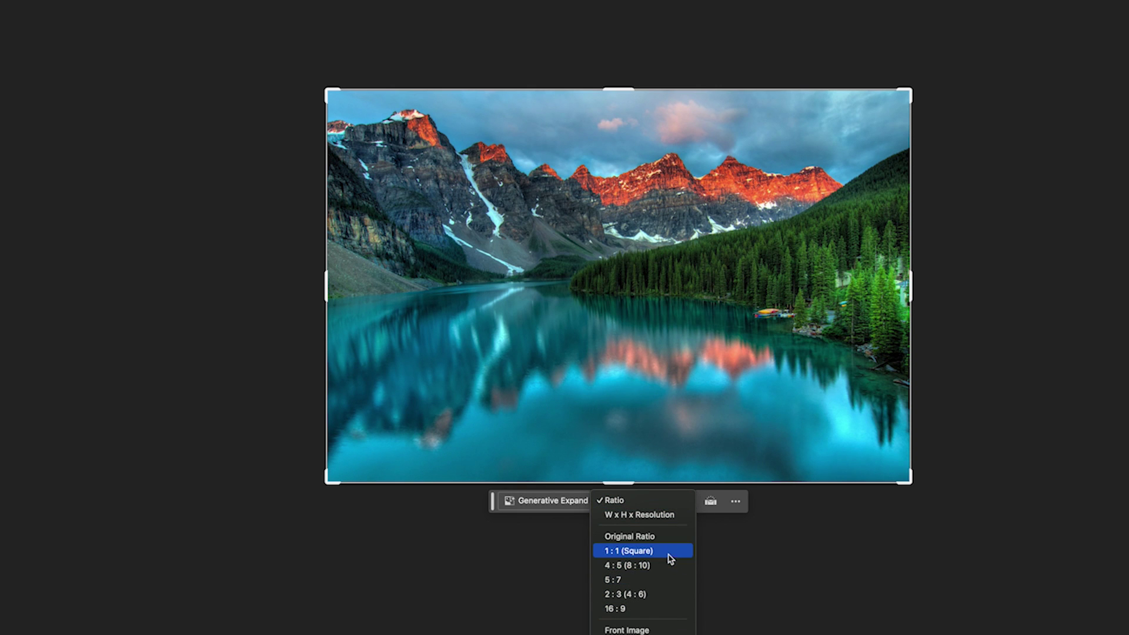
{"action": "left_click", "coordinate": [803, 532]}
{"action": "left_click_drag", "start_coordinate": [326, 286], "coordinate": [259, 286]}
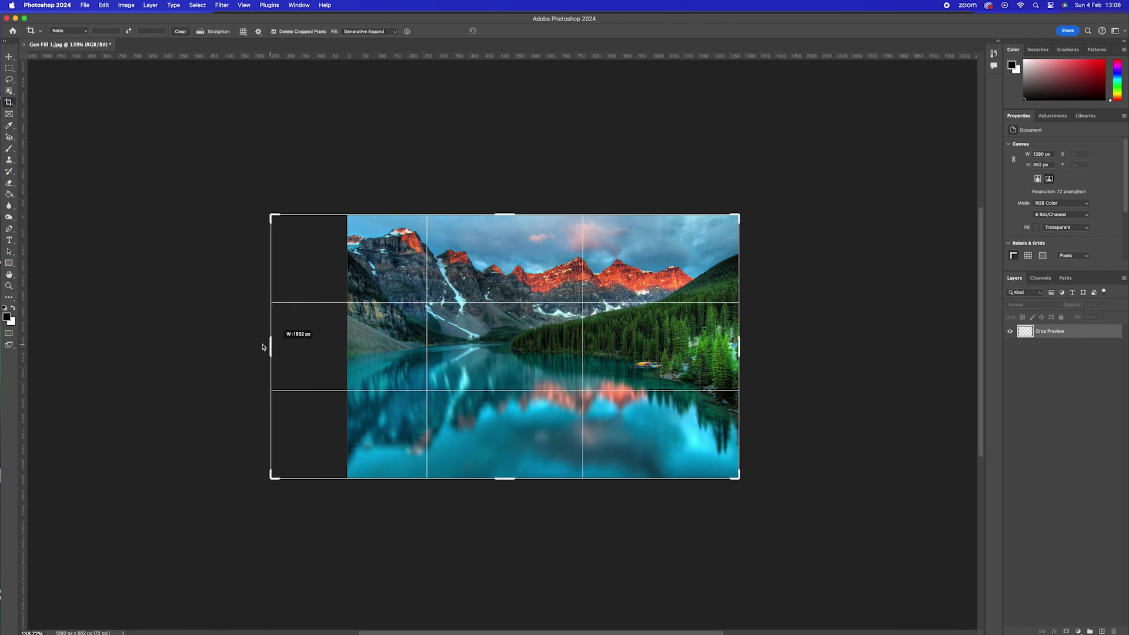
{"action": "left_click_drag", "start_coordinate": [261, 347], "coordinate": [231, 345]}
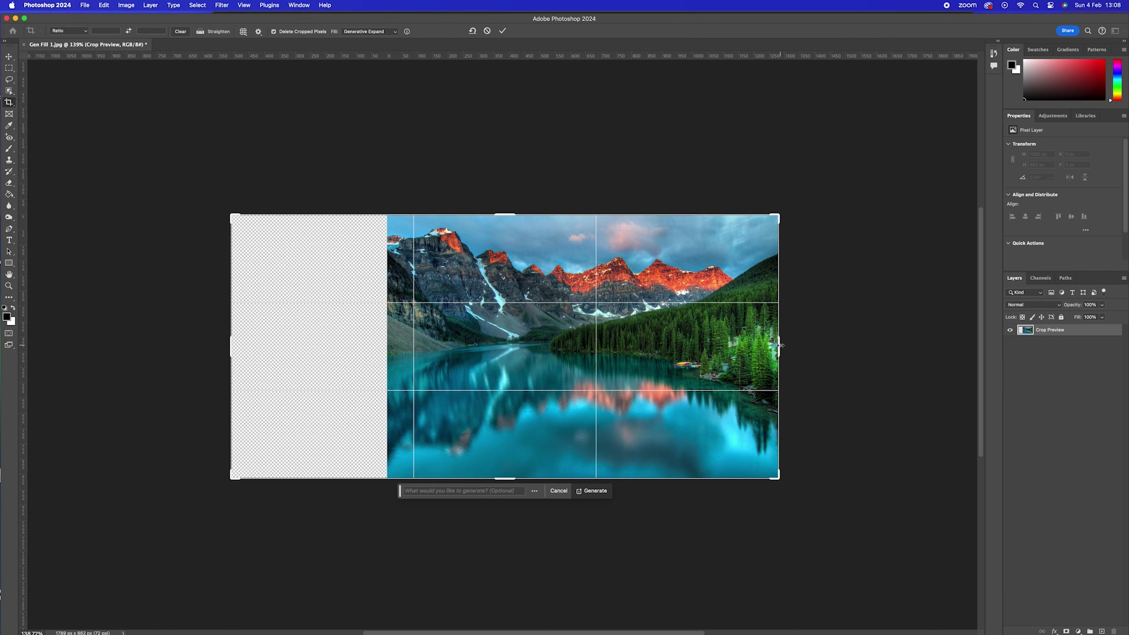
{"action": "left_click_drag", "start_coordinate": [779, 346], "coordinate": [852, 339]}
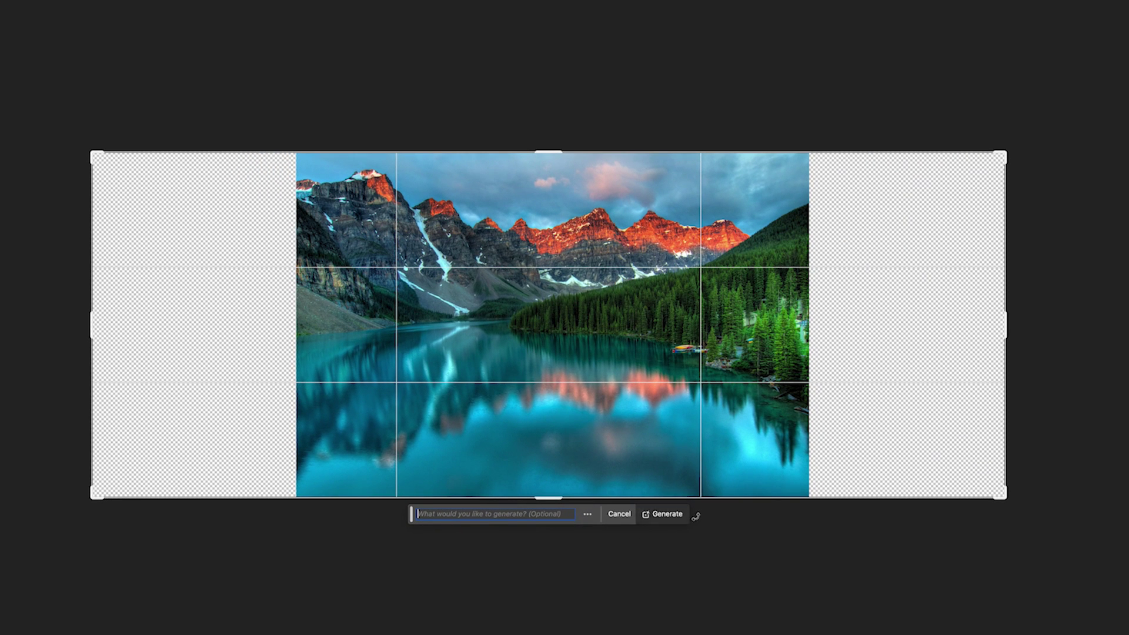
{"action": "left_click", "coordinate": [662, 515]}
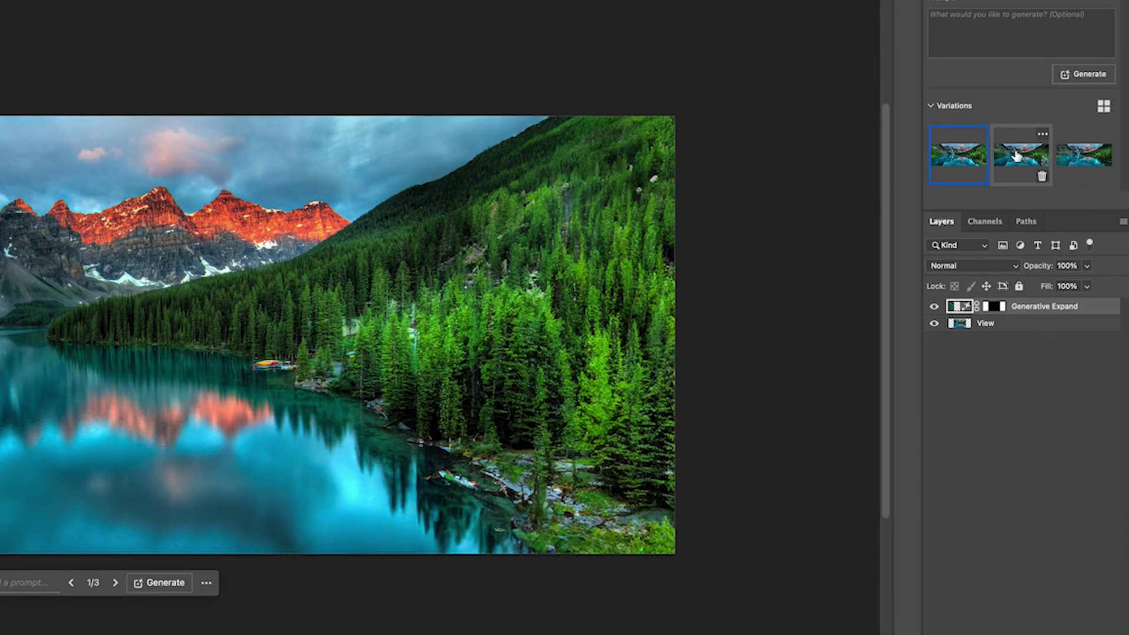
Step: Preview expansion variations 2 and 3, then generate three more variations
{"action": "left_click", "coordinate": [1017, 154]}
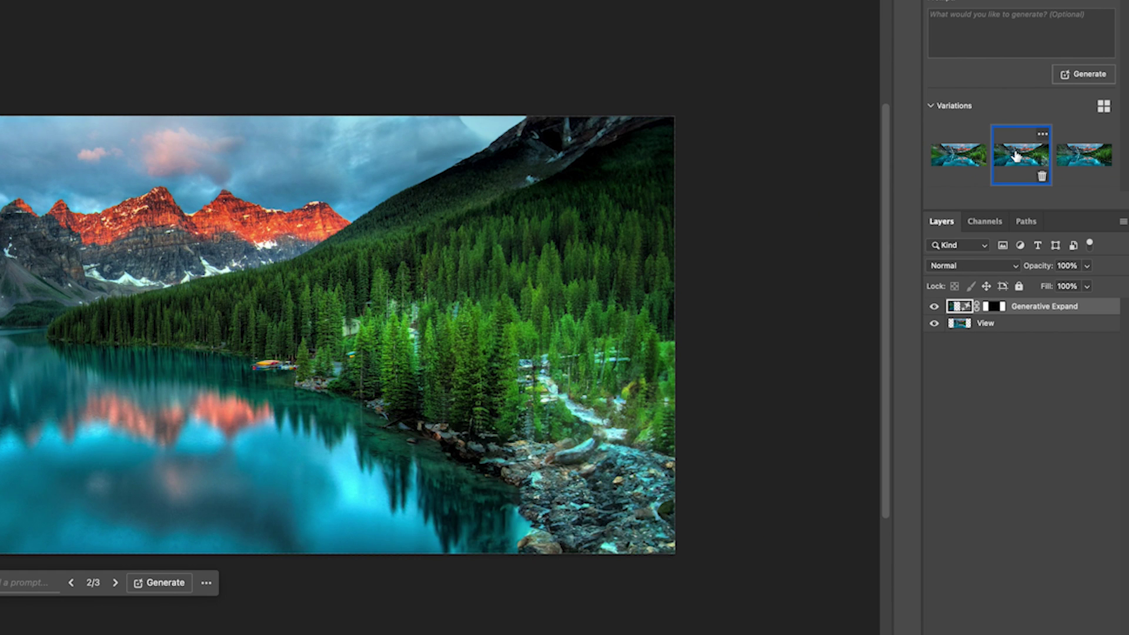
{"action": "left_click", "coordinate": [1085, 156]}
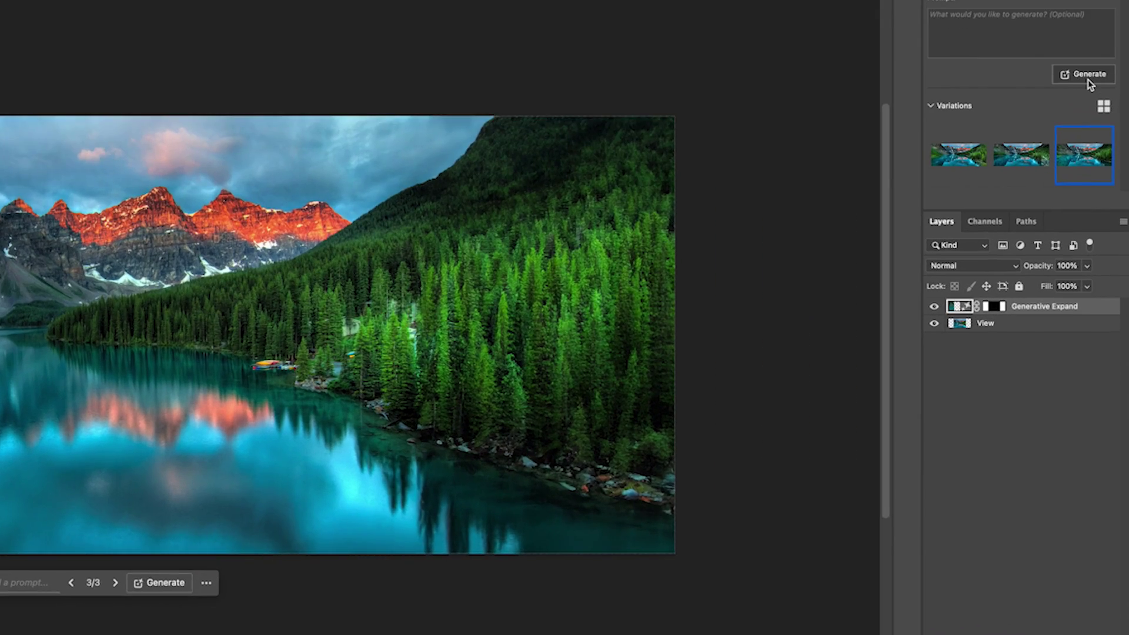
{"action": "left_click", "coordinate": [1100, 189]}
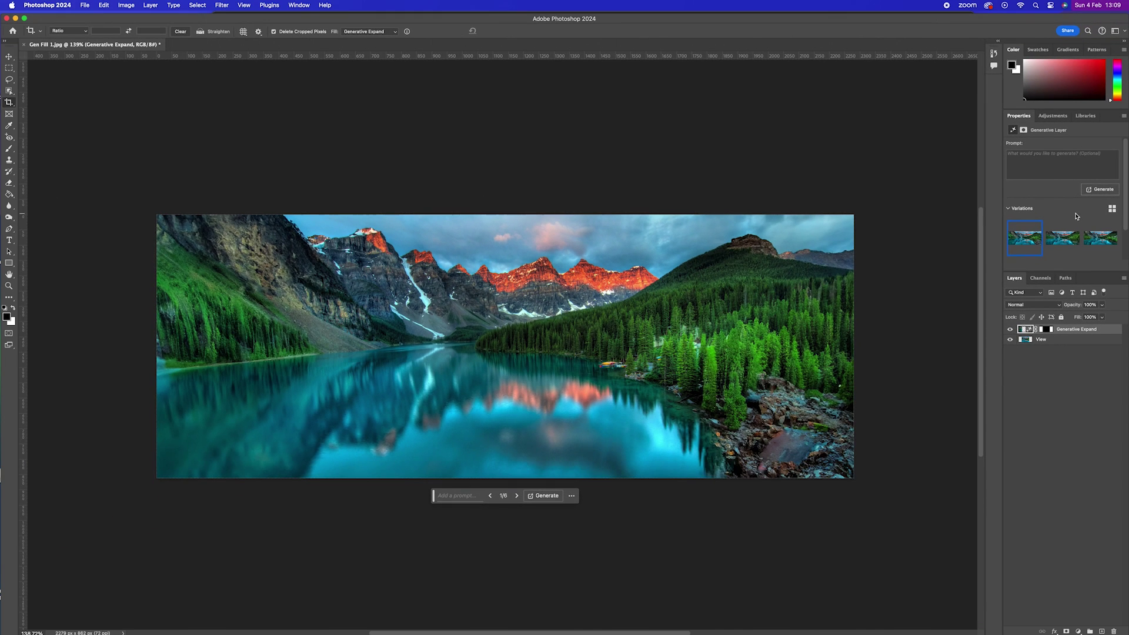
Step: Review all six expansion variations and settle on variation 4
{"action": "left_click", "coordinate": [1020, 174]}
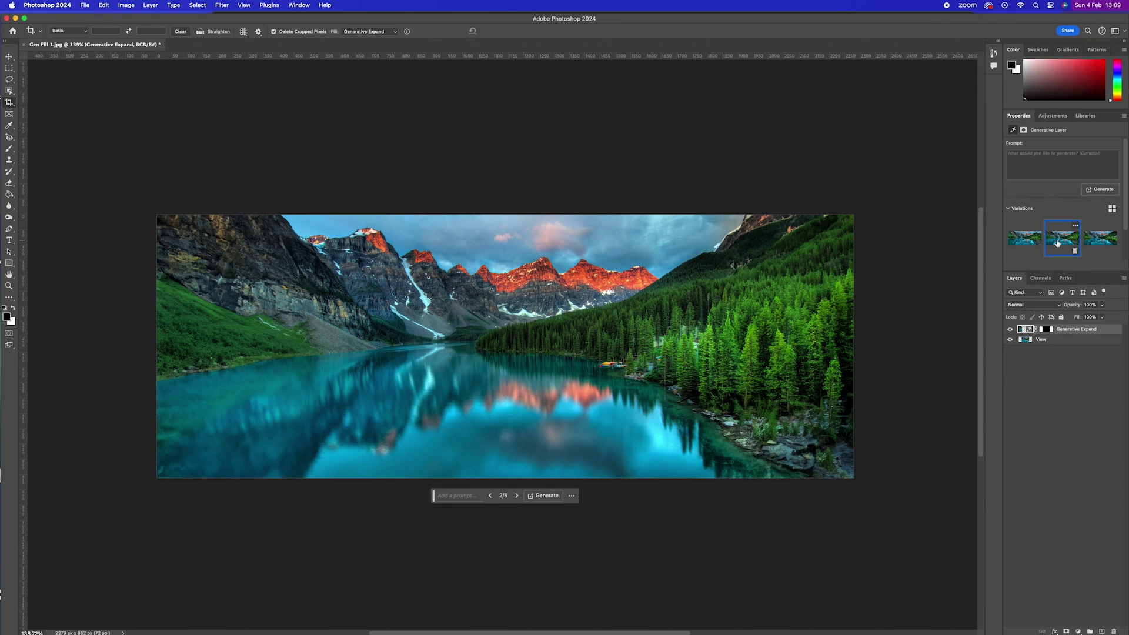
{"action": "left_click", "coordinate": [1100, 241]}
{"action": "scroll", "coordinate": [1100, 241], "scroll_direction": "down", "scroll_amount": 2}
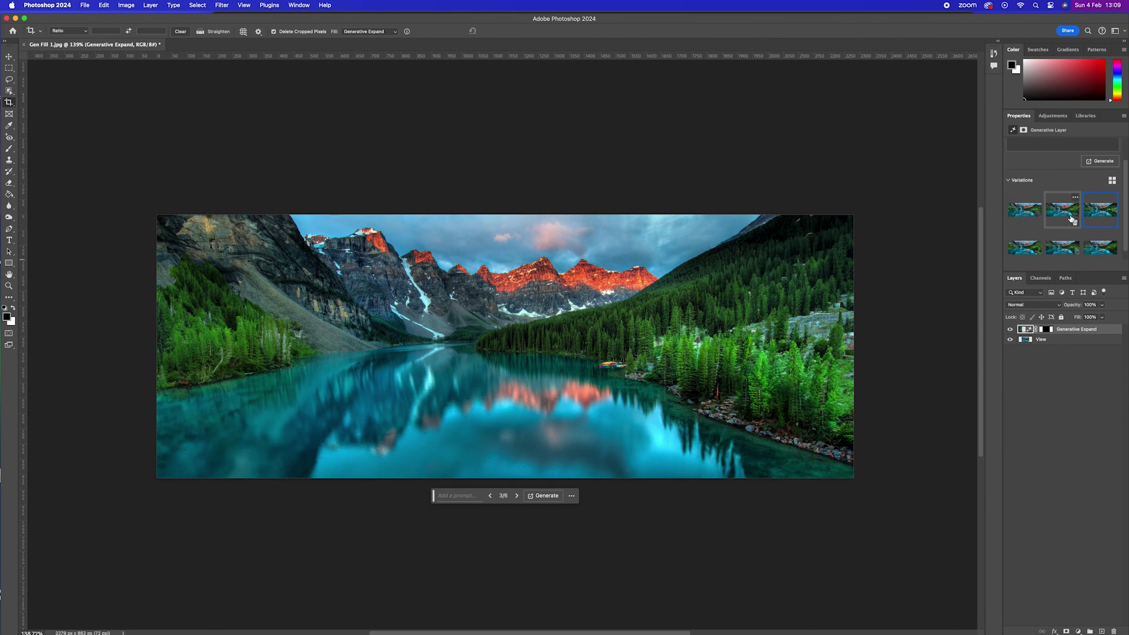
{"action": "left_click", "coordinate": [1028, 239]}
{"action": "left_click", "coordinate": [1061, 238]}
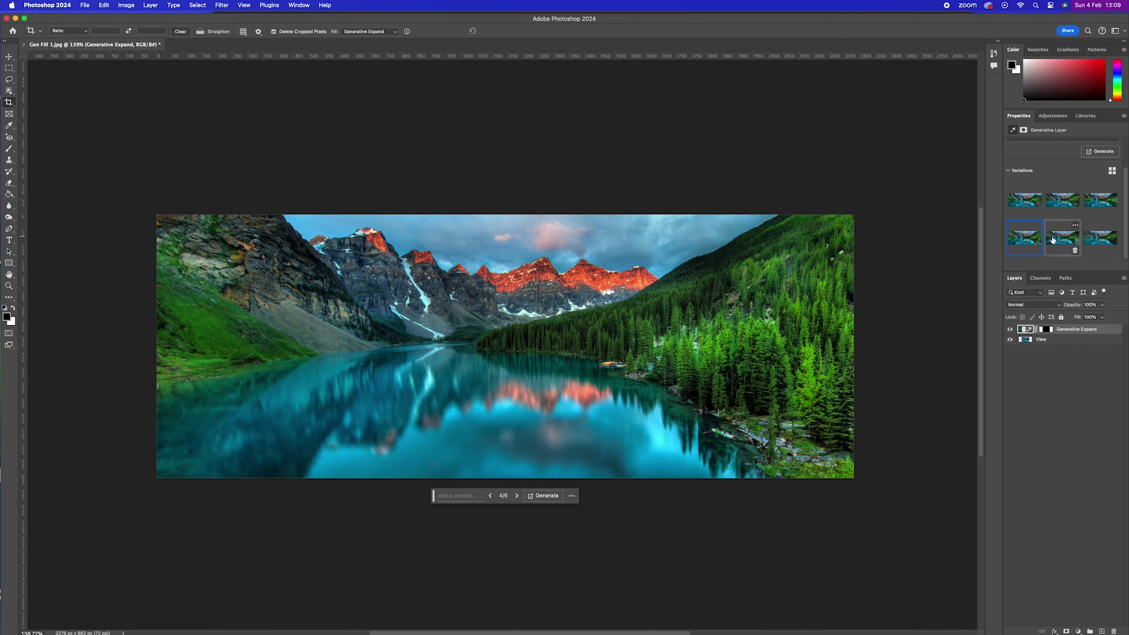
{"action": "left_click", "coordinate": [1096, 240]}
{"action": "left_click", "coordinate": [1032, 240]}
{"action": "left_click", "coordinate": [9, 103]}
Step: Extend the canvas upward, generate sky for the new top strip, and compare its three variations
{"action": "left_click_drag", "start_coordinate": [503, 213], "coordinate": [506, 171]}
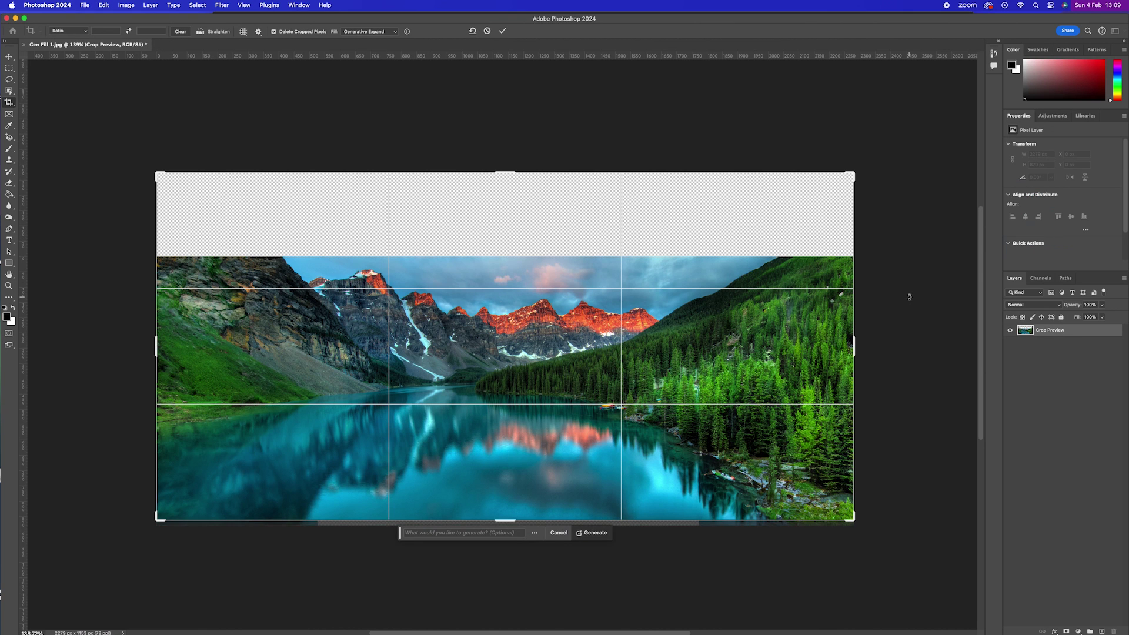
{"action": "left_click", "coordinate": [589, 532]}
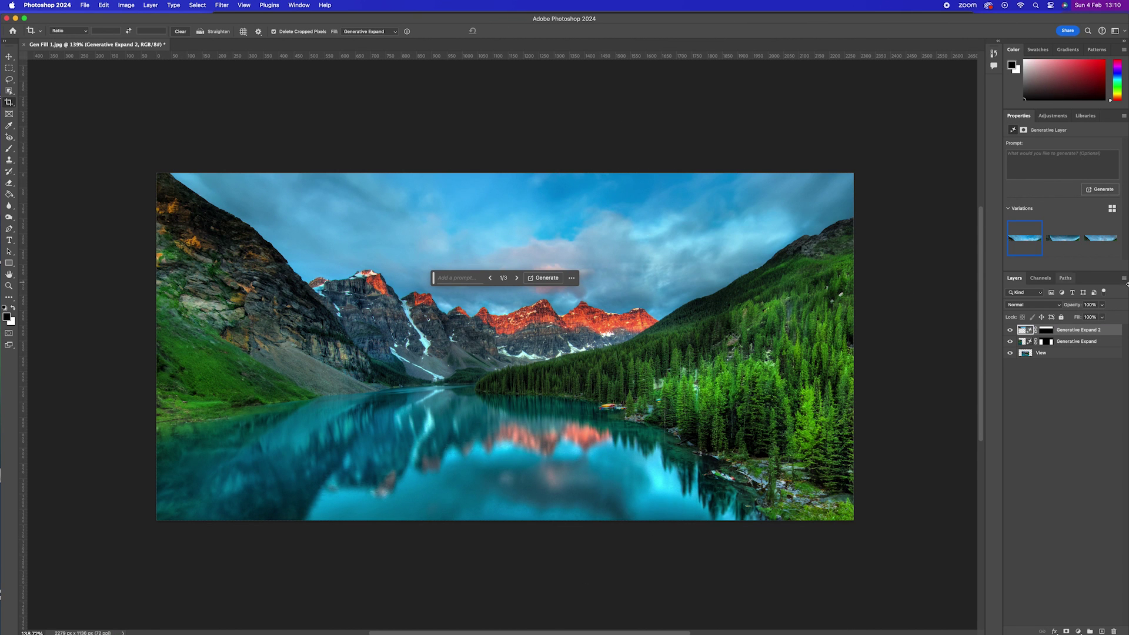
{"action": "left_click", "coordinate": [1065, 241]}
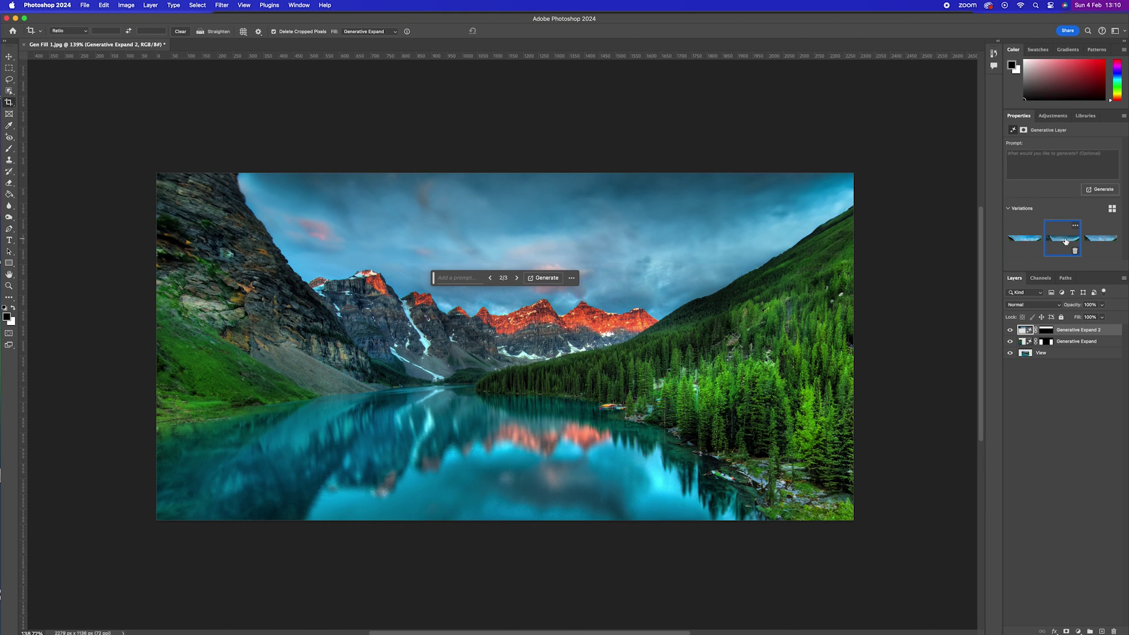
{"action": "left_click", "coordinate": [1099, 240]}
{"action": "left_click", "coordinate": [1026, 240]}
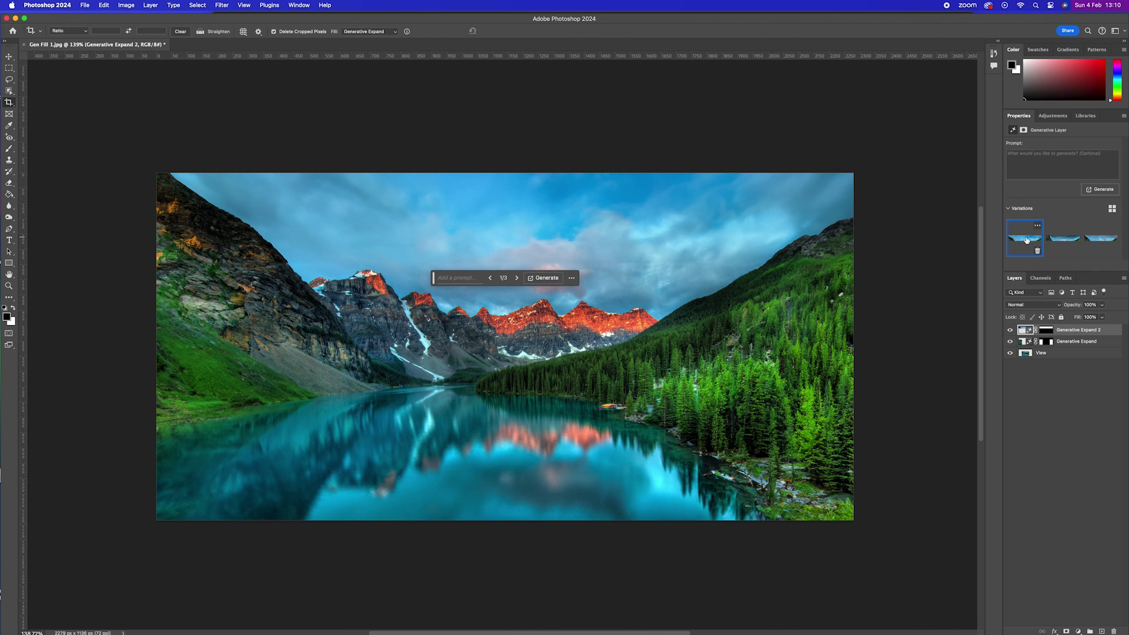
Step: Regenerate the top strip's sky with the prompt 'more clouds'
{"action": "left_click", "coordinate": [457, 278]}
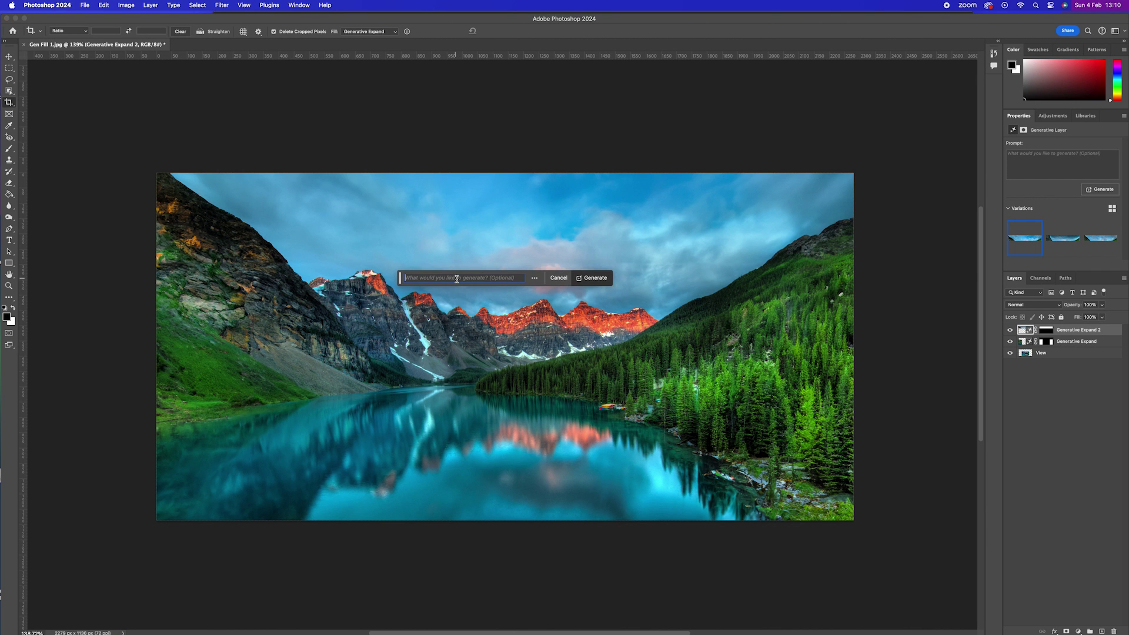
{"action": "type", "text": "mor"}
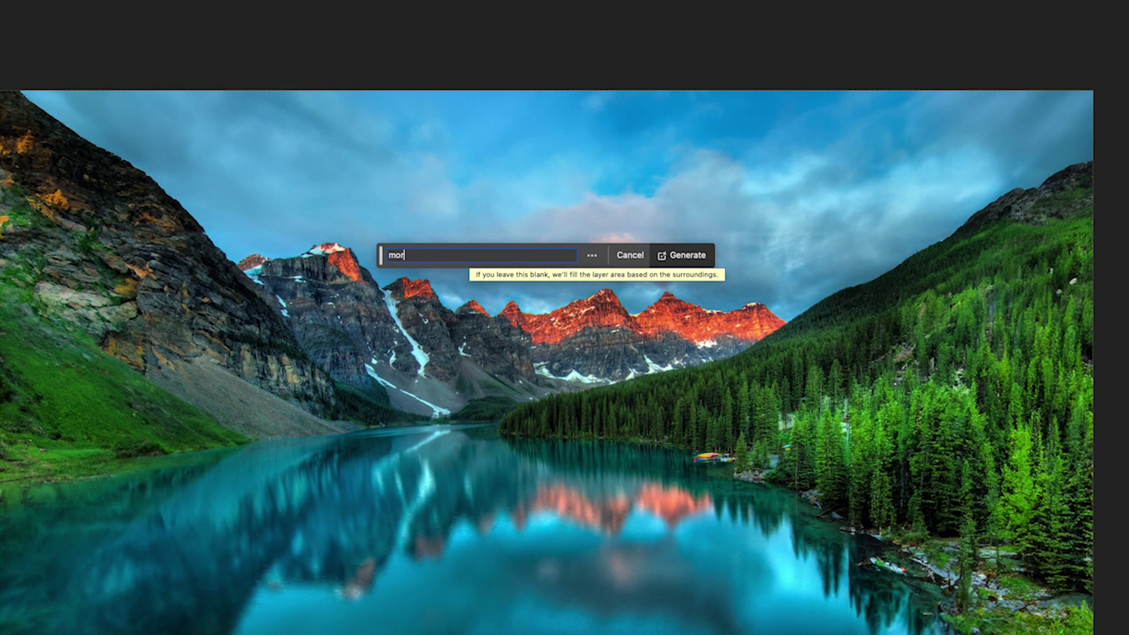
{"action": "type", "text": "e clouds"}
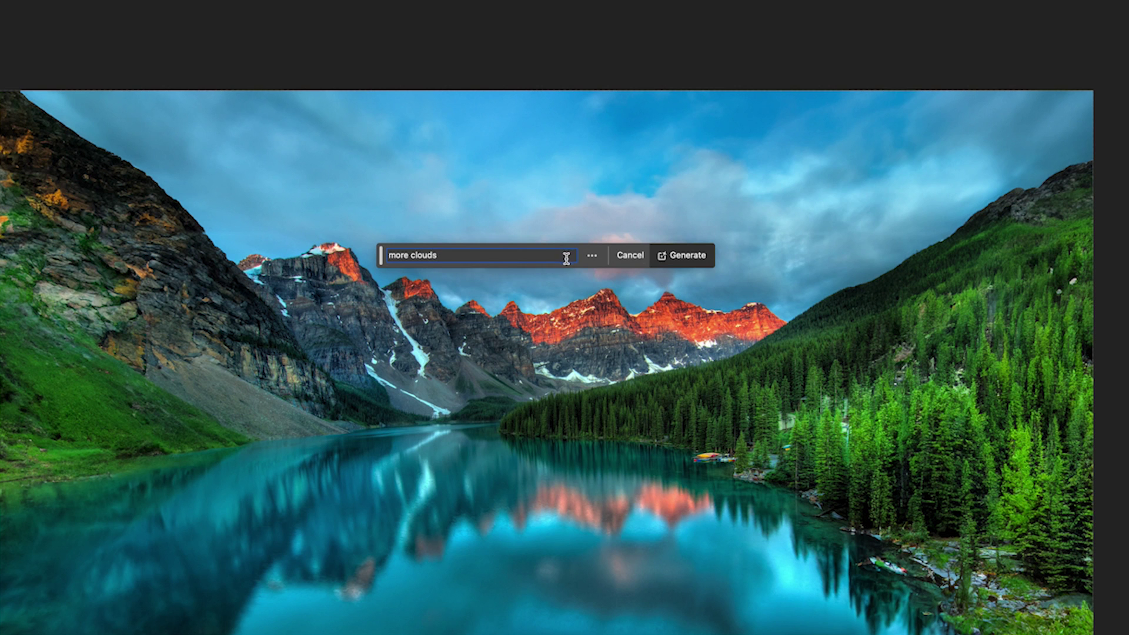
{"action": "left_click", "coordinate": [670, 255]}
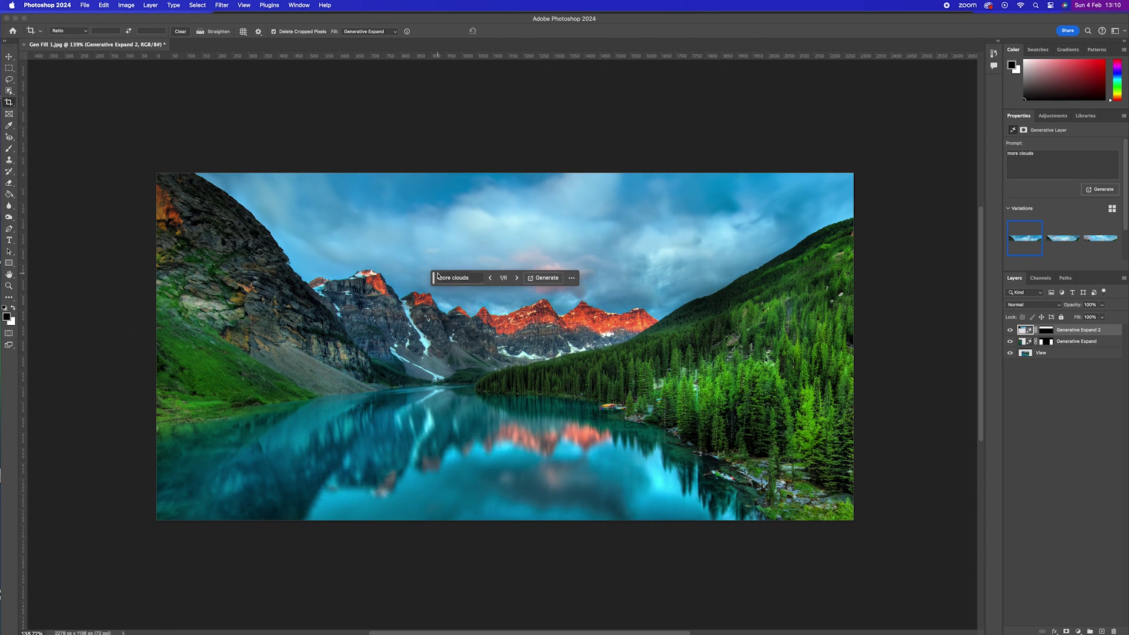
Step: Move the contextual task bar down near the lake and pin it there
{"action": "left_click_drag", "start_coordinate": [438, 277], "coordinate": [390, 543]}
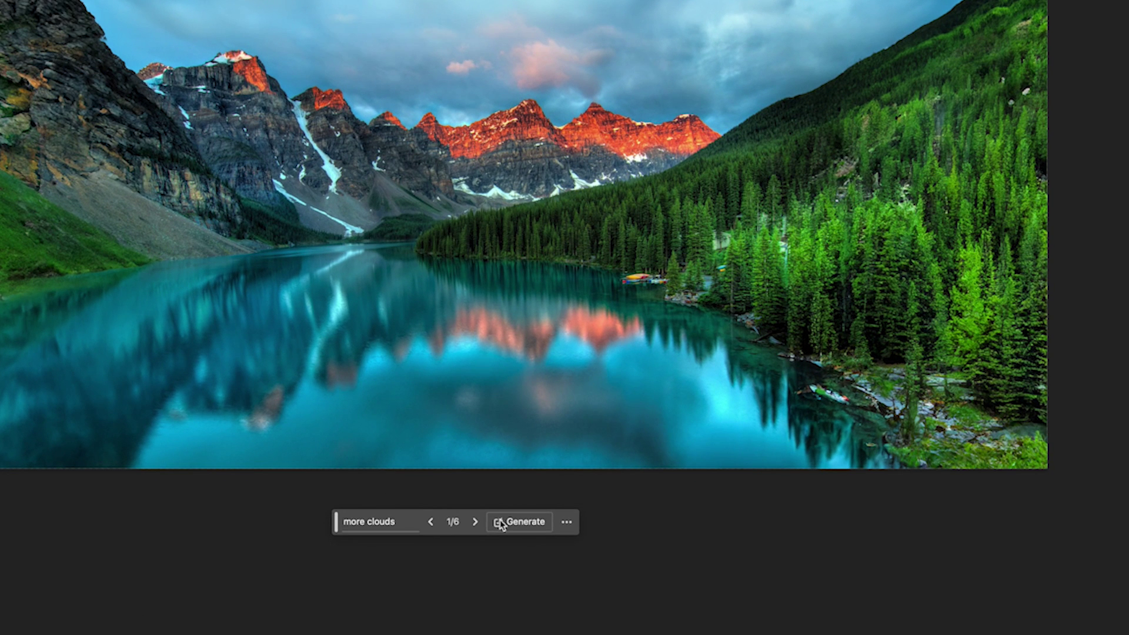
{"action": "left_click", "coordinate": [566, 522]}
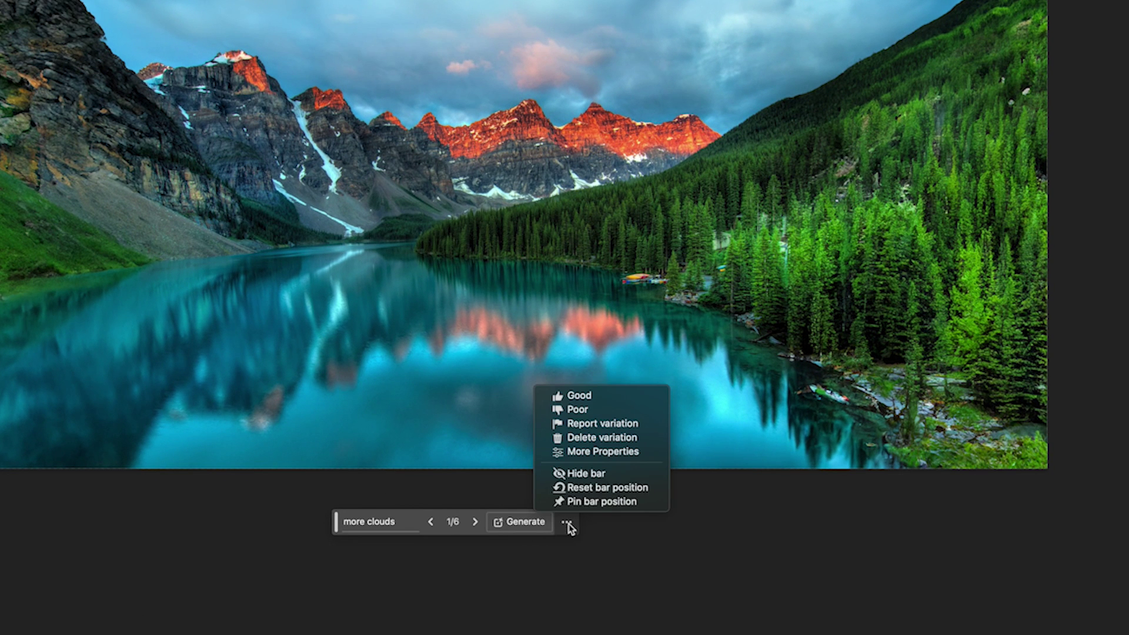
{"action": "left_click", "coordinate": [615, 503]}
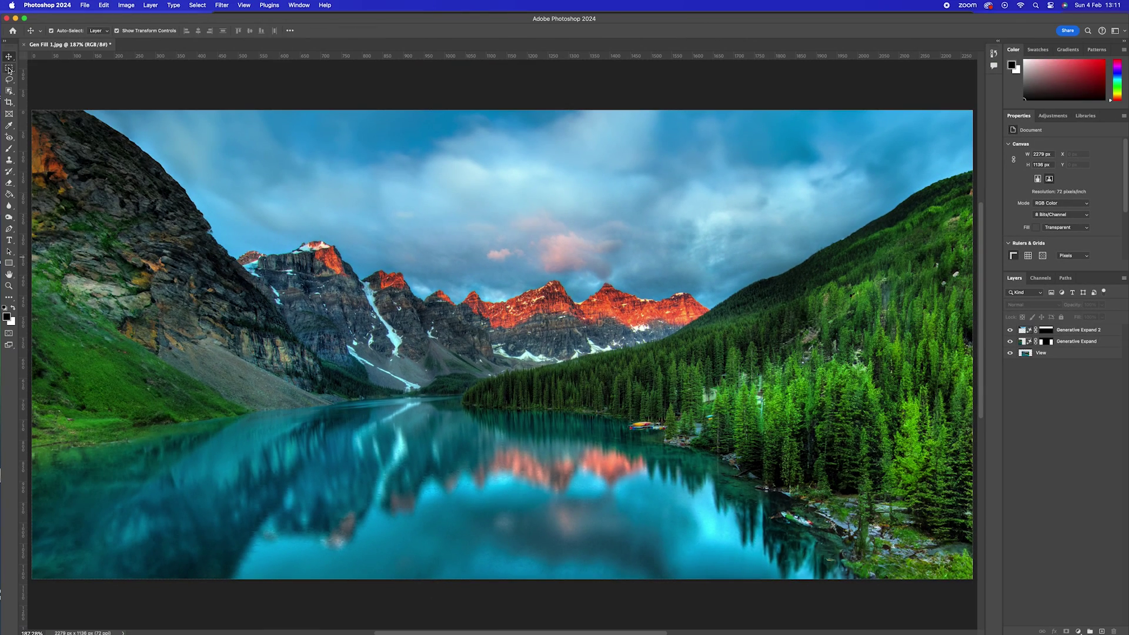
Step: On the View layer, marquee a small lake area and Generative Fill it with 'Riverboat'
{"action": "left_click", "coordinate": [9, 69]}
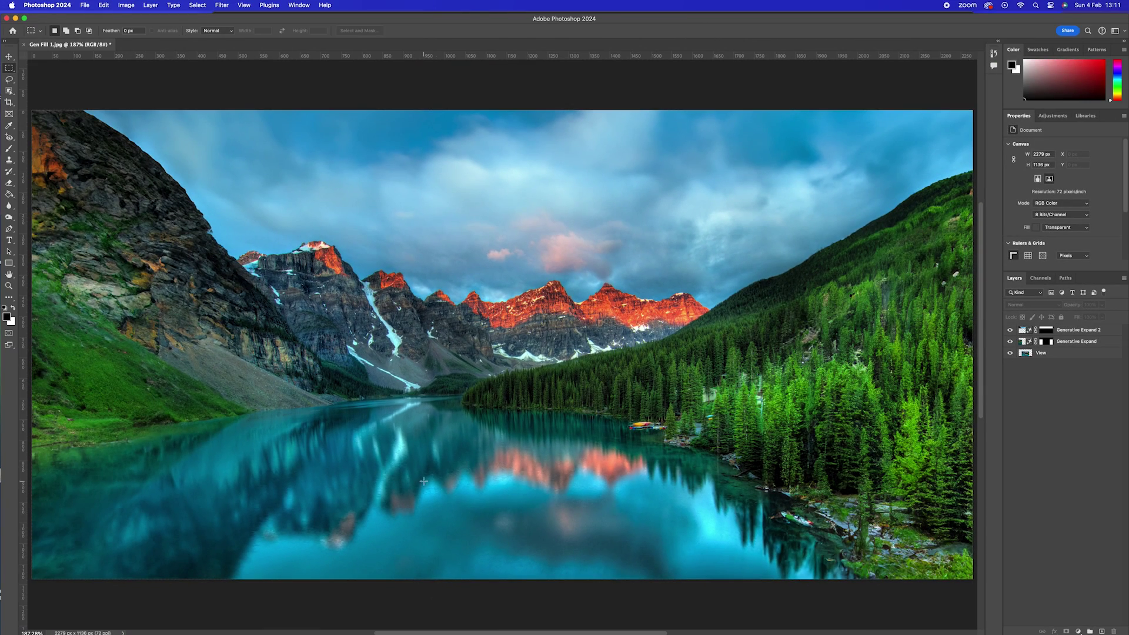
{"action": "left_click", "coordinate": [1030, 353]}
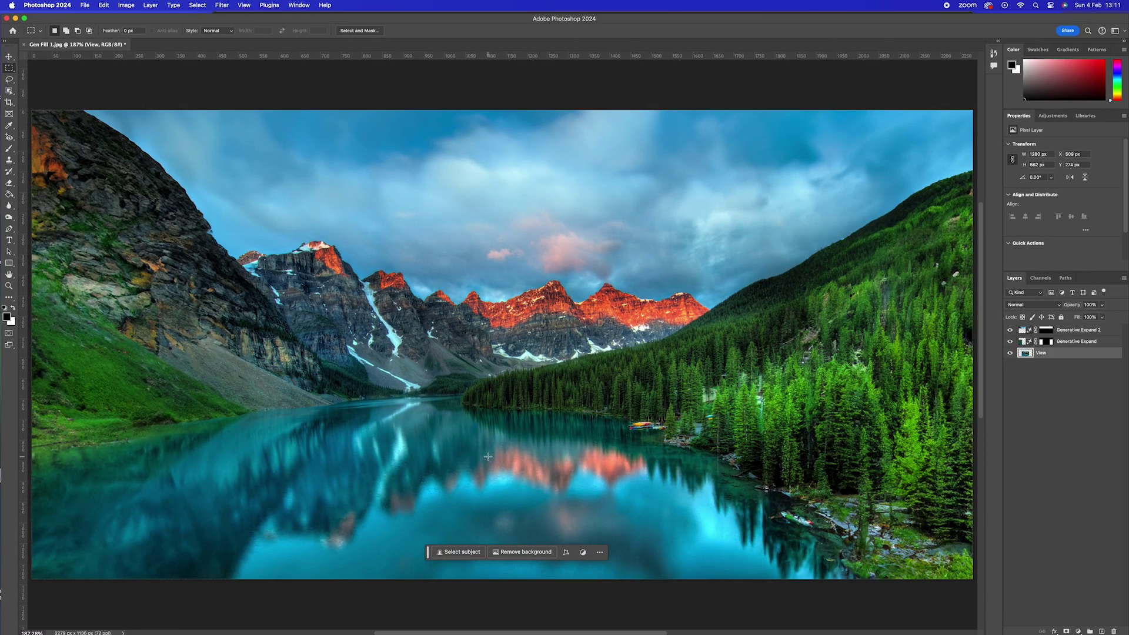
{"action": "left_click_drag", "start_coordinate": [628, 586], "coordinate": [698, 616]}
{"action": "left_click_drag", "start_coordinate": [533, 441], "coordinate": [539, 438]}
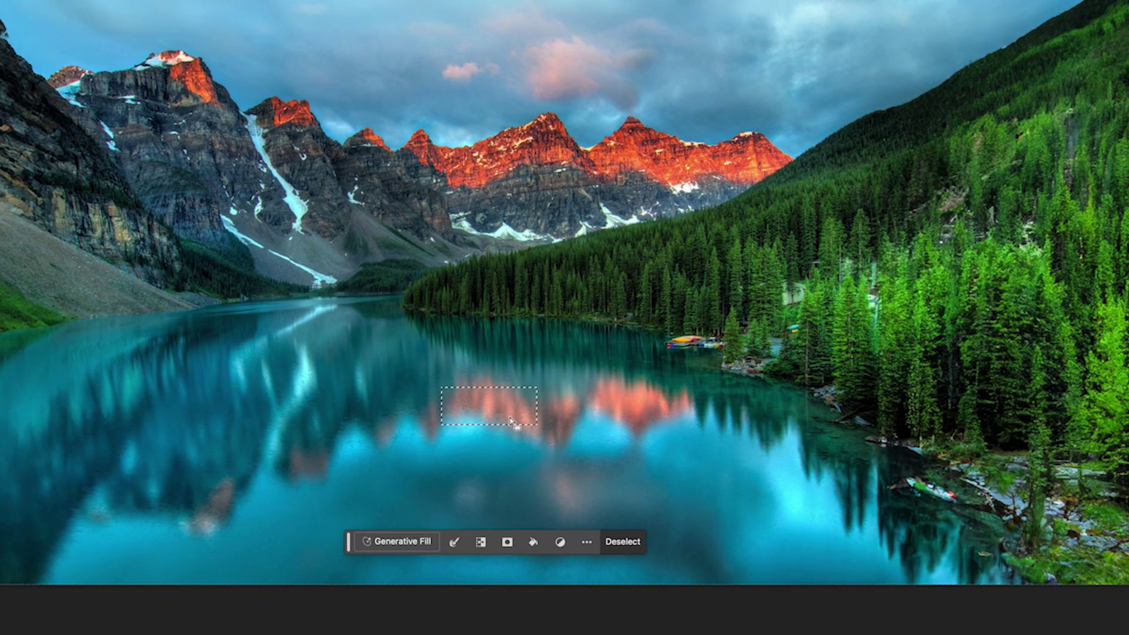
{"action": "left_click", "coordinate": [409, 540]}
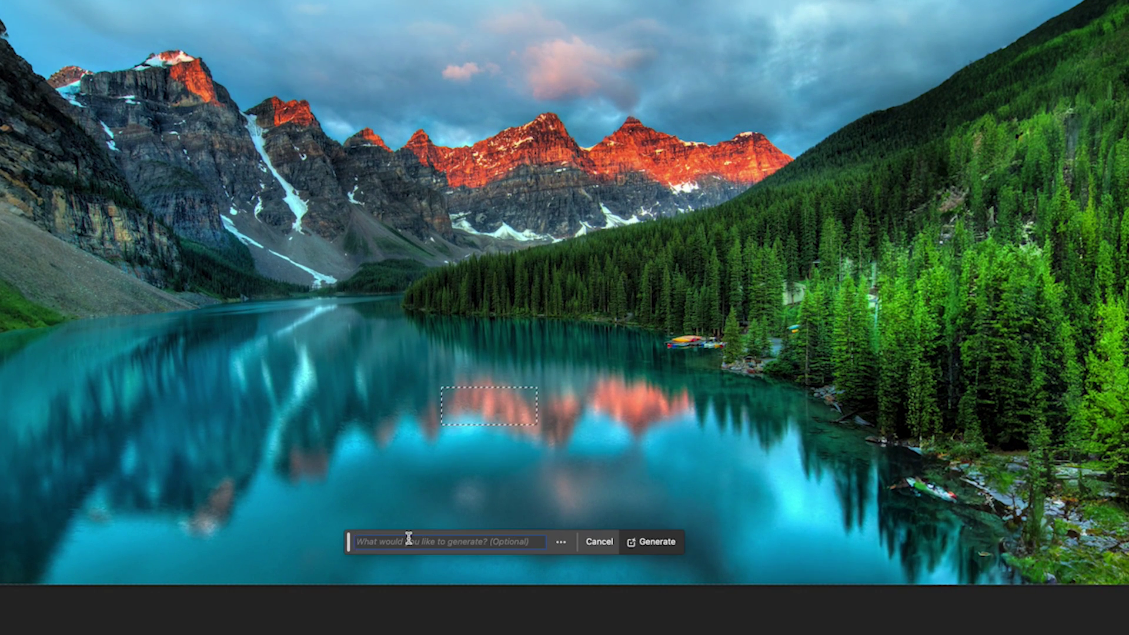
{"action": "type", "text": "Riverboat"}
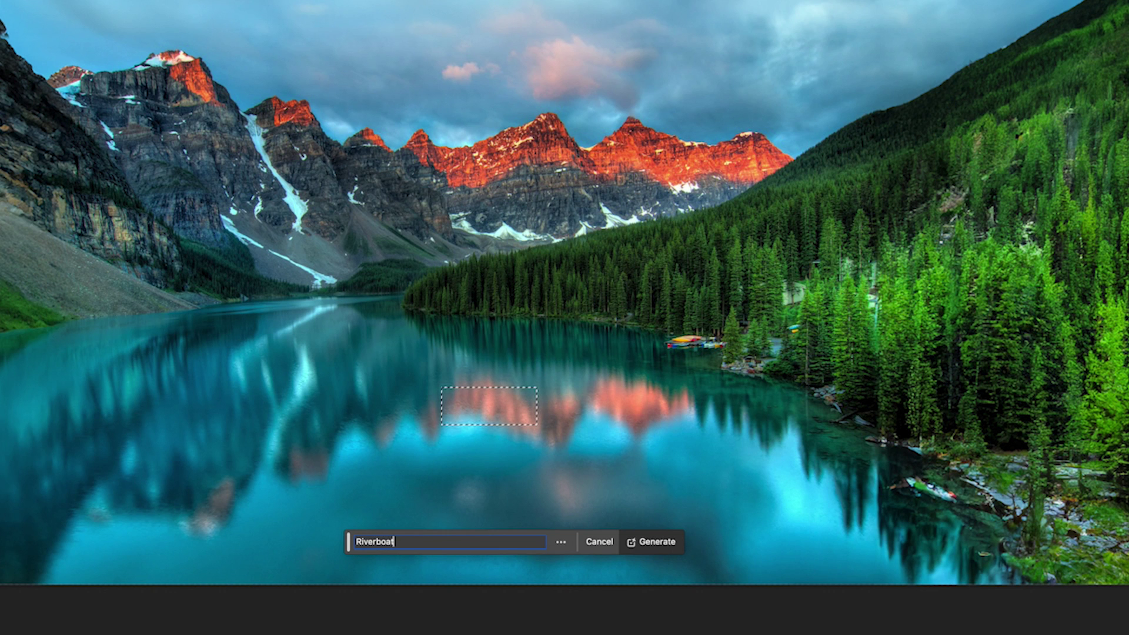
{"action": "key", "text": "Return"}
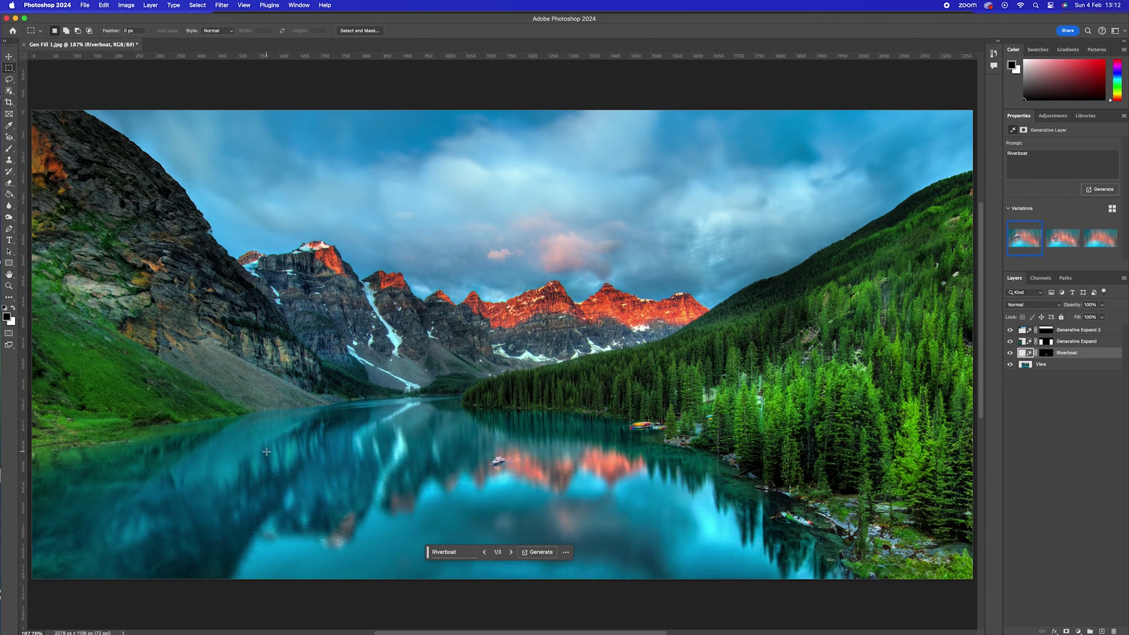
Step: Generate a larger 'riverboat' in the lower-left lake, preview its variations, then hide that layer
{"action": "left_click_drag", "start_coordinate": [92, 384], "coordinate": [306, 495]}
{"action": "left_click", "coordinate": [458, 552]}
{"action": "type", "text": "r"}
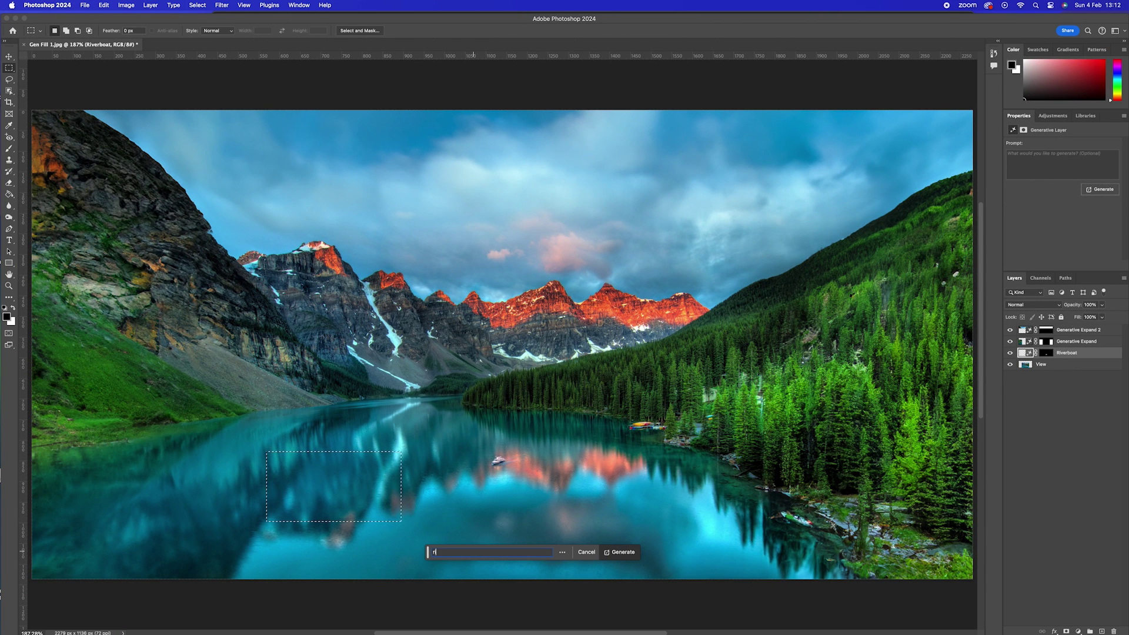
{"action": "type", "text": "iverboat"}
{"action": "key", "text": "Return"}
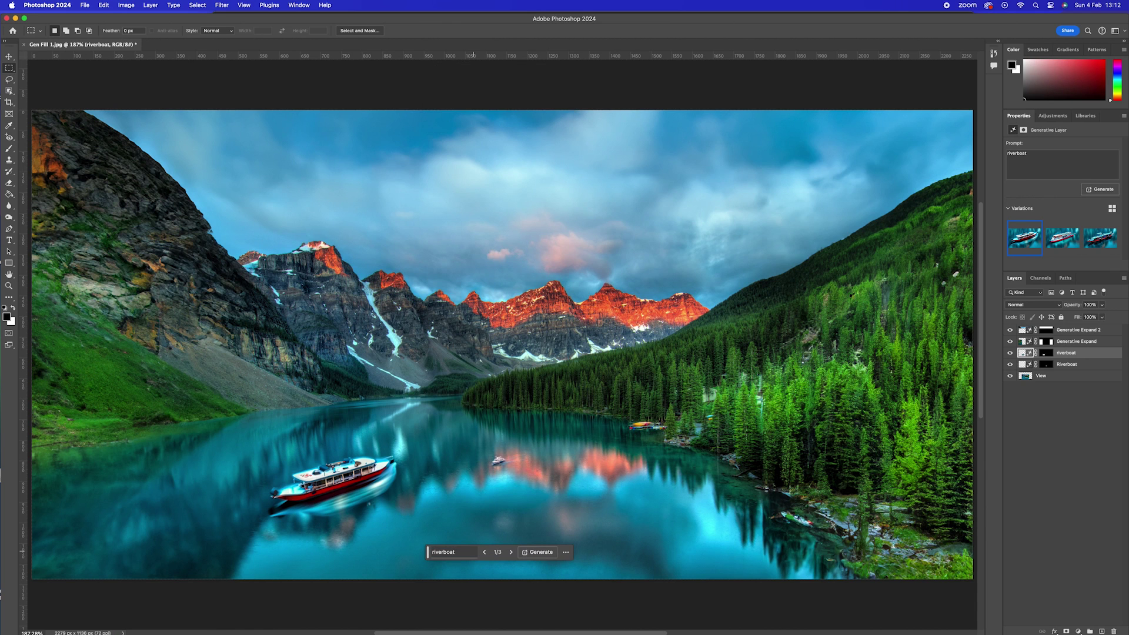
{"action": "left_click", "coordinate": [1068, 235]}
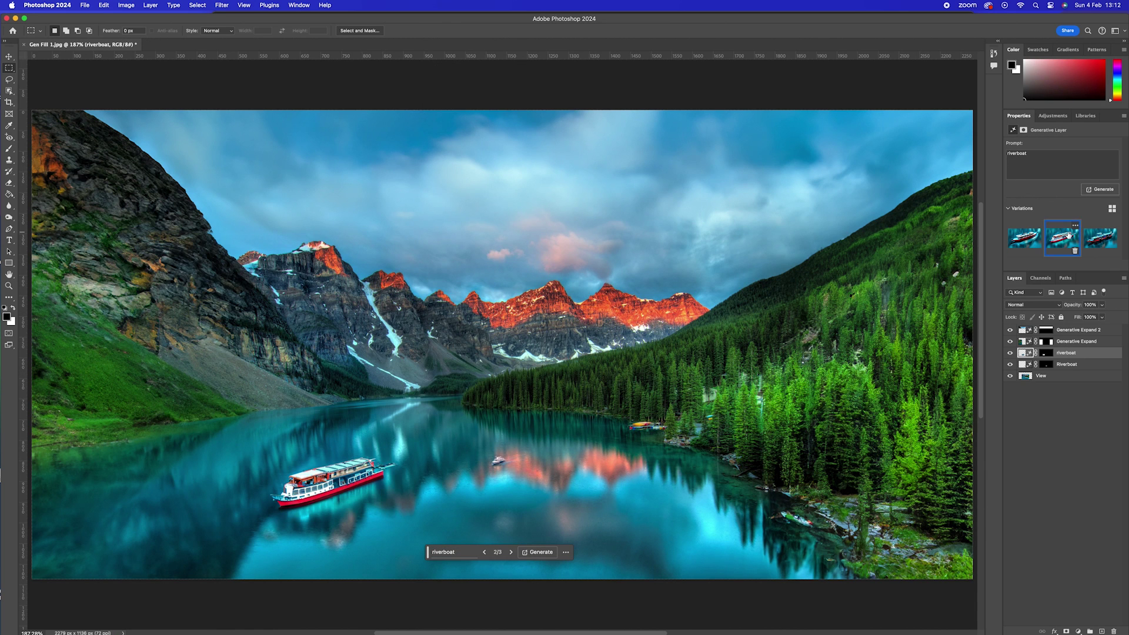
{"action": "left_click", "coordinate": [1101, 238]}
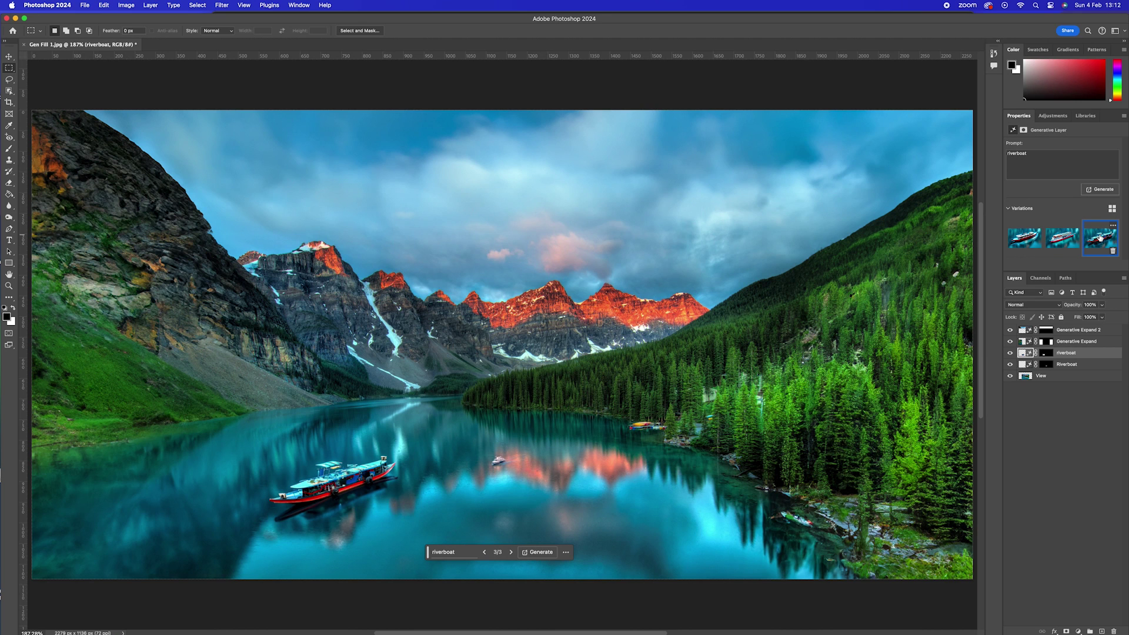
{"action": "left_click", "coordinate": [1010, 353]}
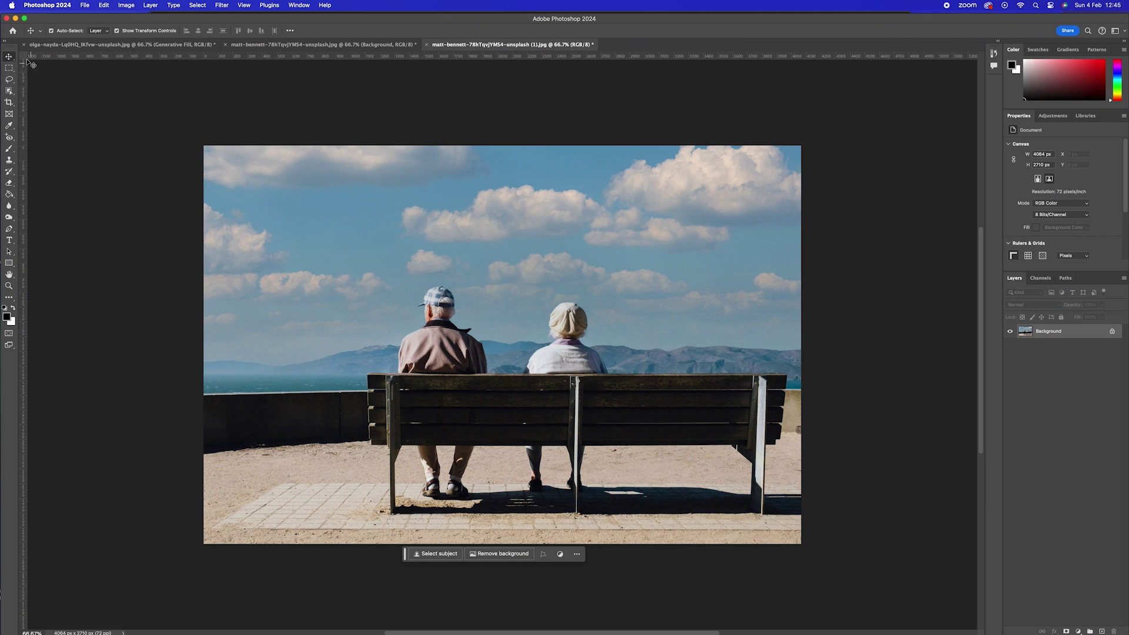
Step: Widen the bench photo to the right with Generative Expand and apply variation 1
{"action": "left_click", "coordinate": [9, 102]}
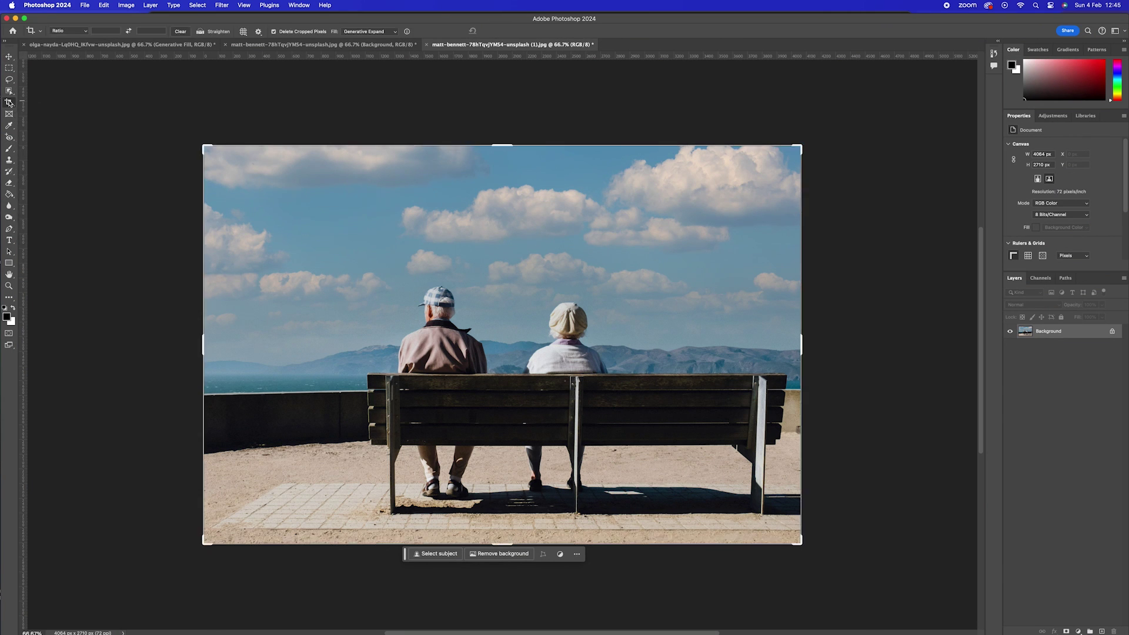
{"action": "left_click_drag", "start_coordinate": [799, 349], "coordinate": [876, 348]}
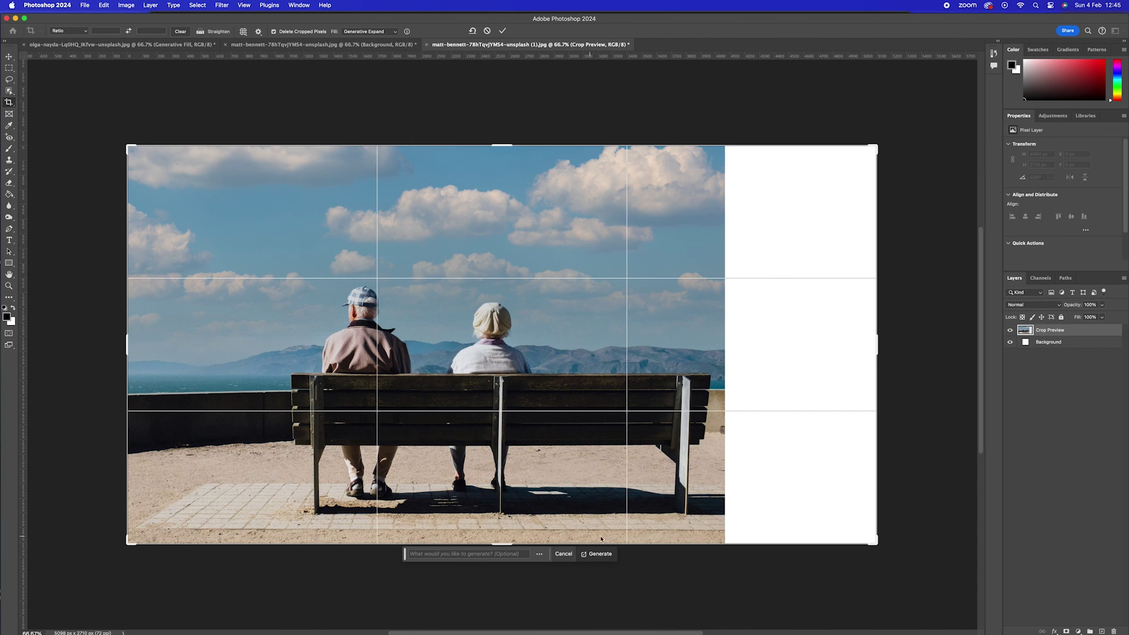
{"action": "left_click", "coordinate": [600, 555]}
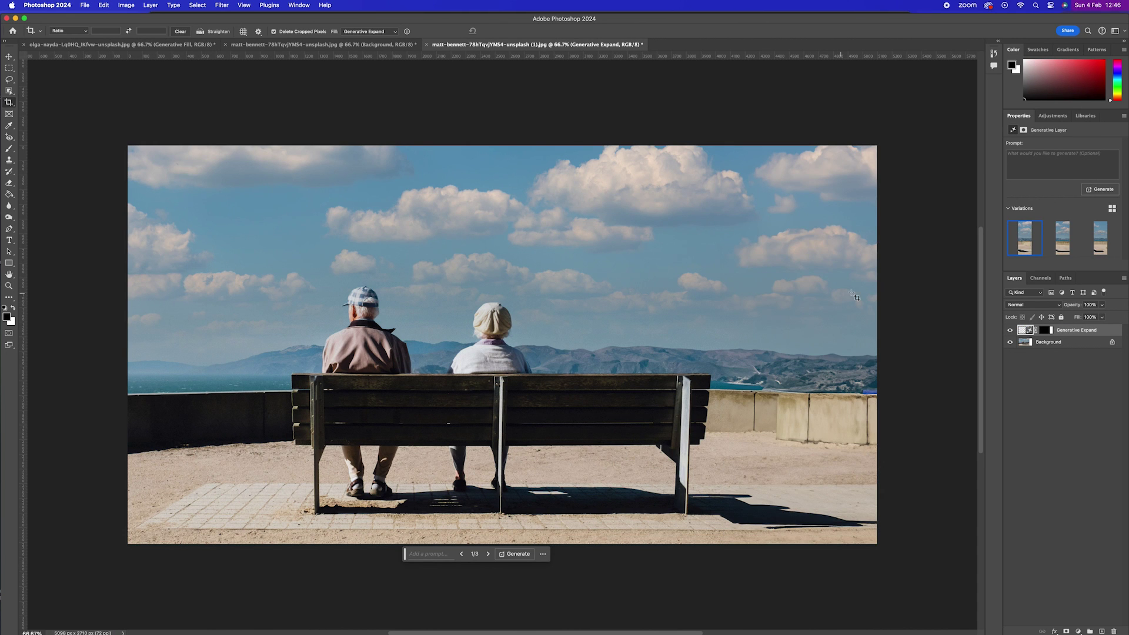
{"action": "left_click", "coordinate": [1063, 238]}
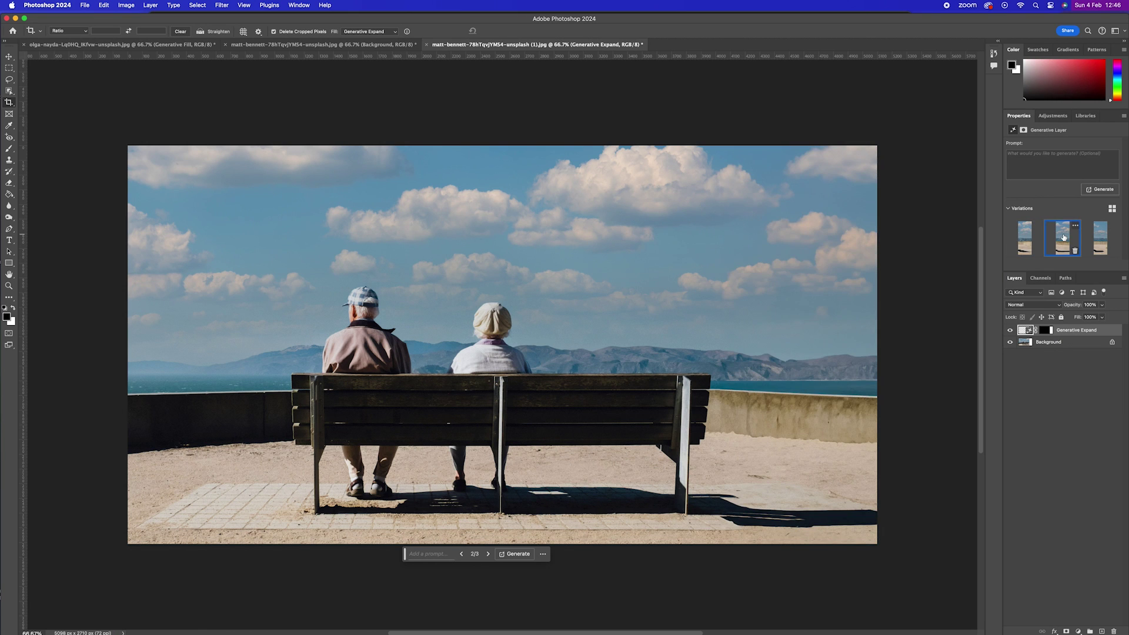
{"action": "left_click", "coordinate": [1100, 238]}
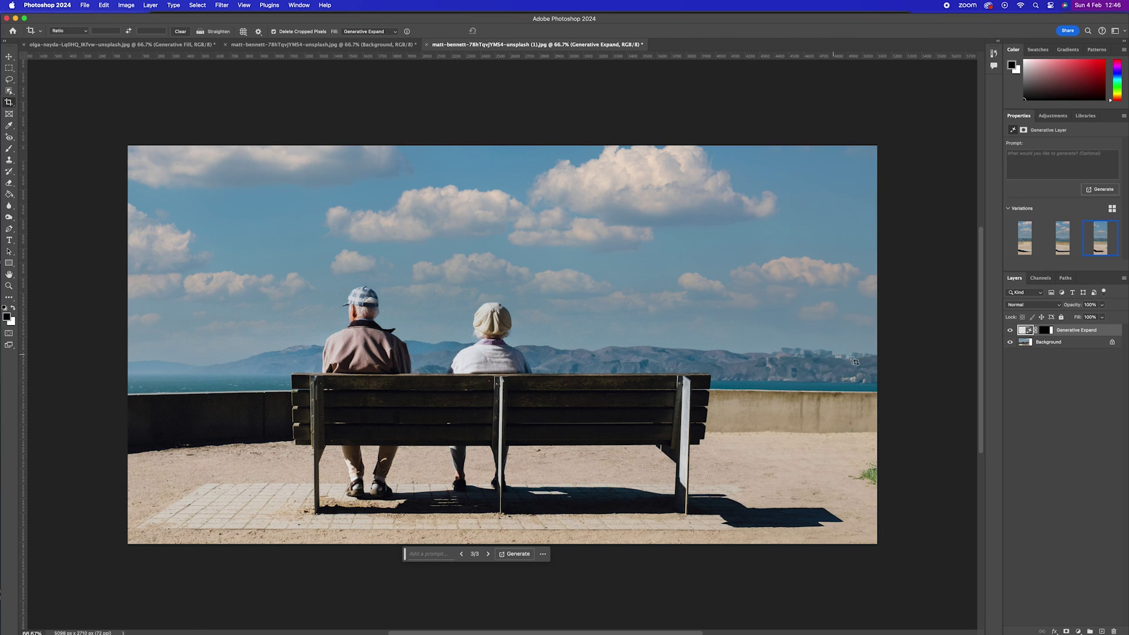
{"action": "left_click", "coordinate": [1069, 241]}
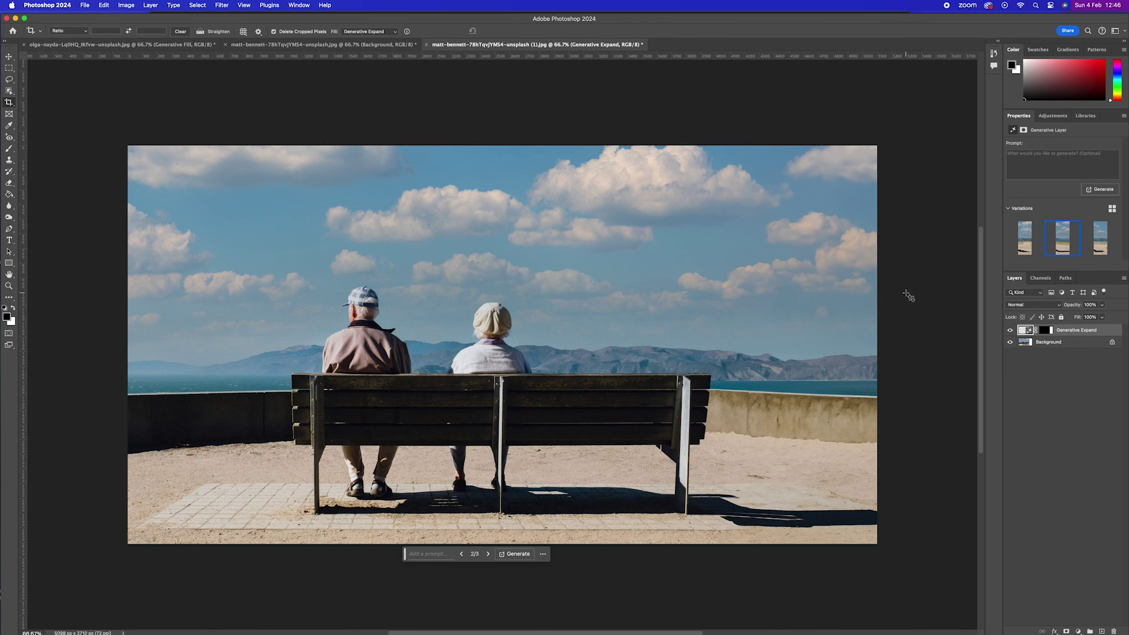
{"action": "left_click", "coordinate": [1024, 238]}
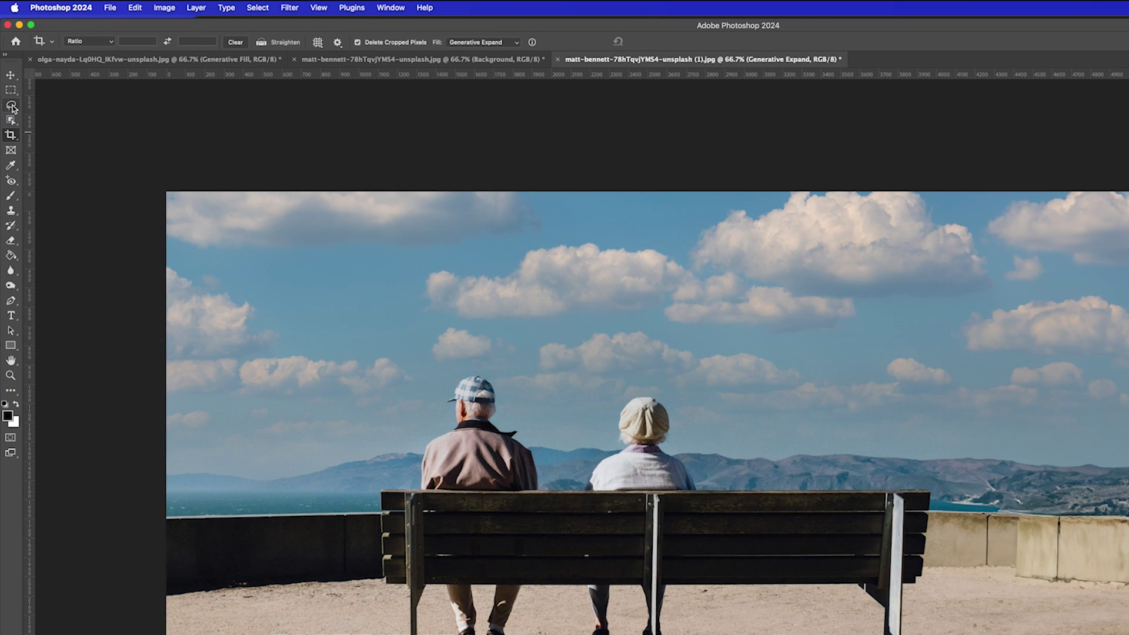
{"action": "left_click", "coordinate": [9, 80]}
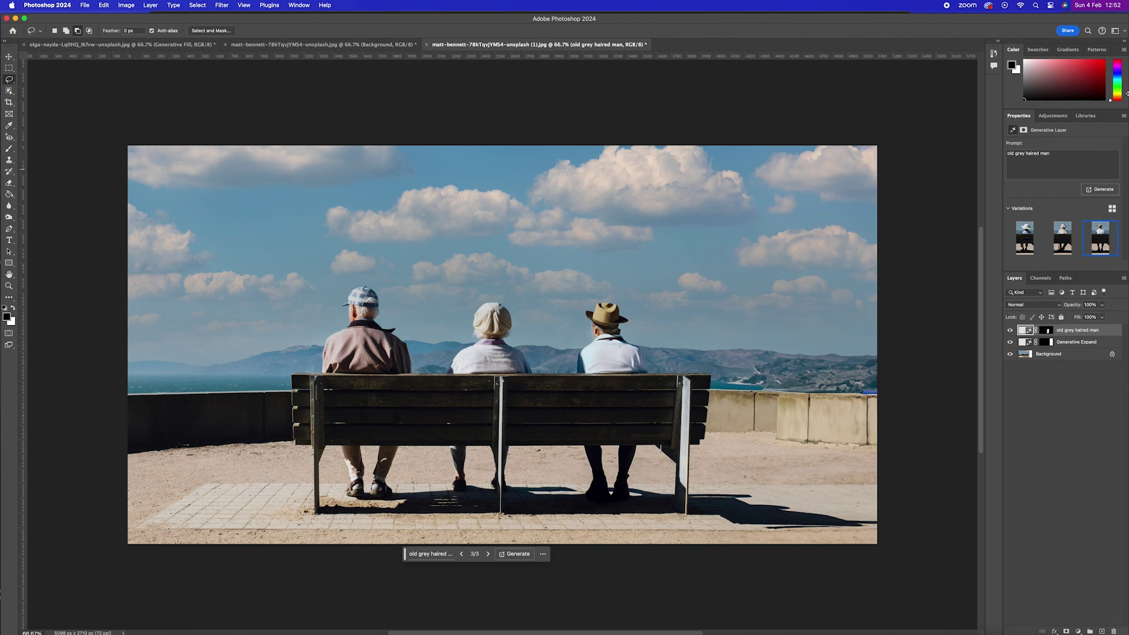
Step: Switch the Generative Expand background to variation 2, then select the old grey haired man layer and deselect all layers
{"action": "left_click", "coordinate": [1029, 344]}
{"action": "left_click", "coordinate": [1061, 241]}
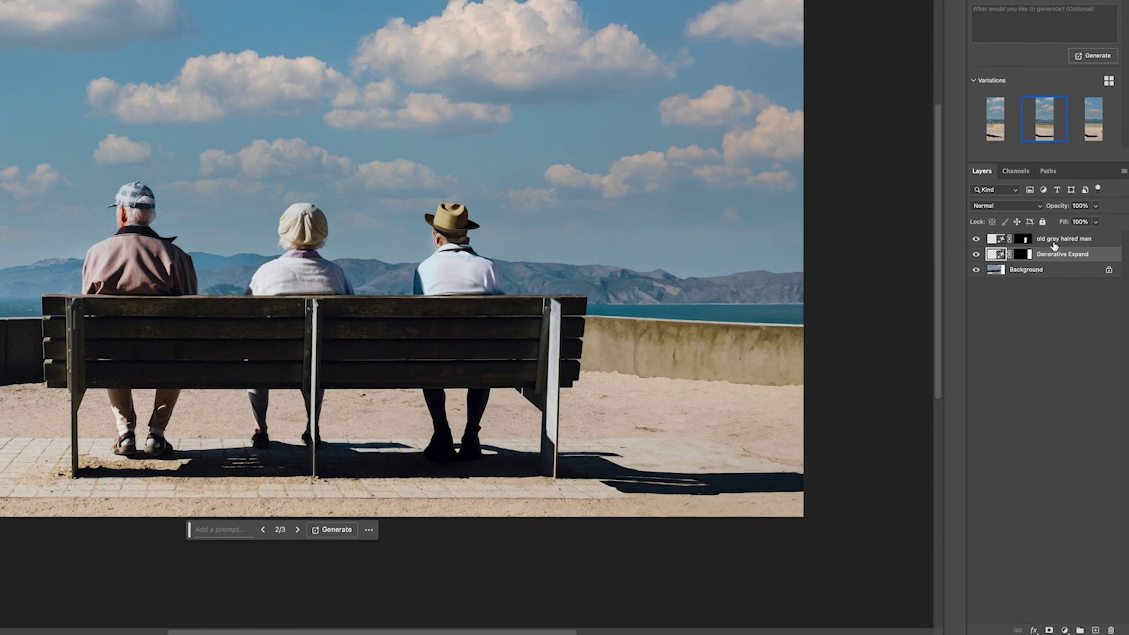
{"action": "left_click", "coordinate": [1067, 330]}
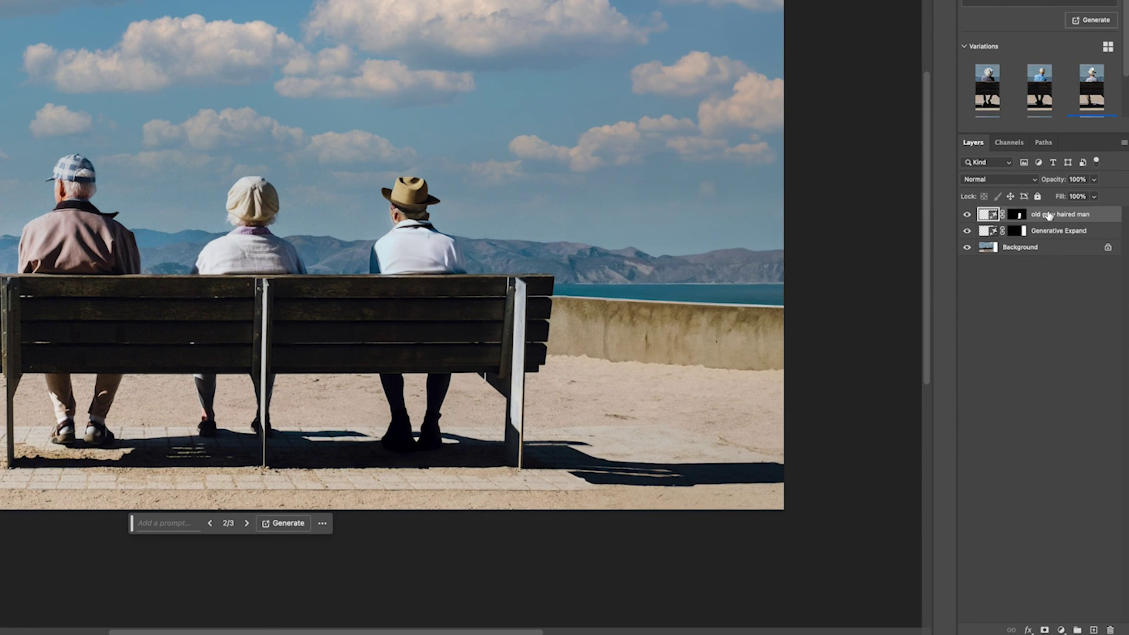
{"action": "key", "text": "super+alt+a"}
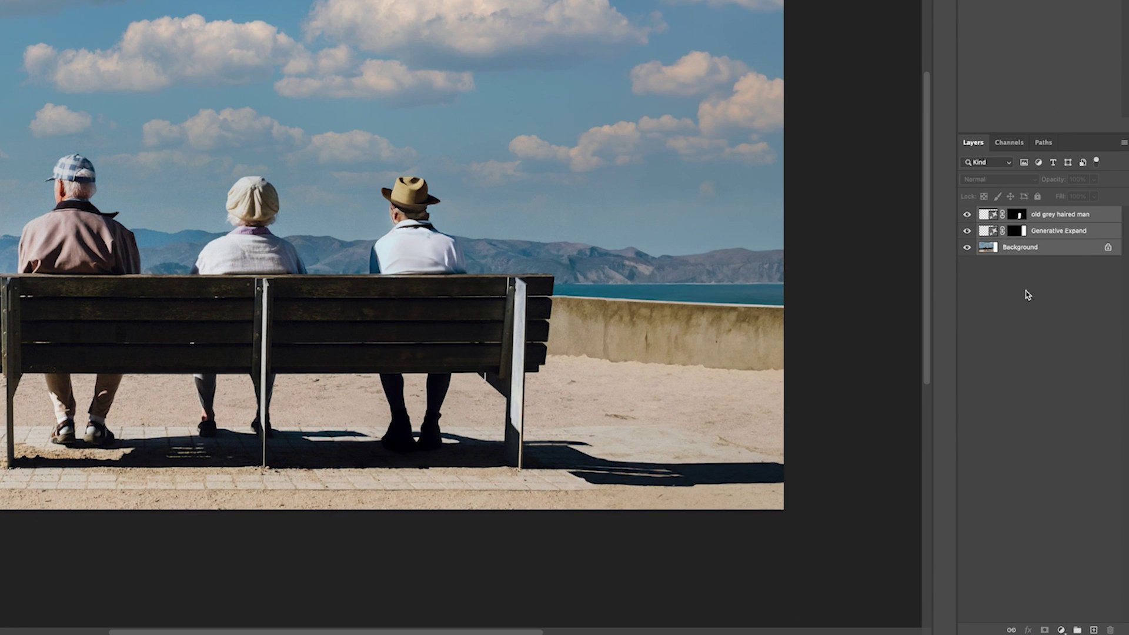
Step: Merge all layers into one Background and add a Black & White adjustment
{"action": "right_click", "coordinate": [1053, 220]}
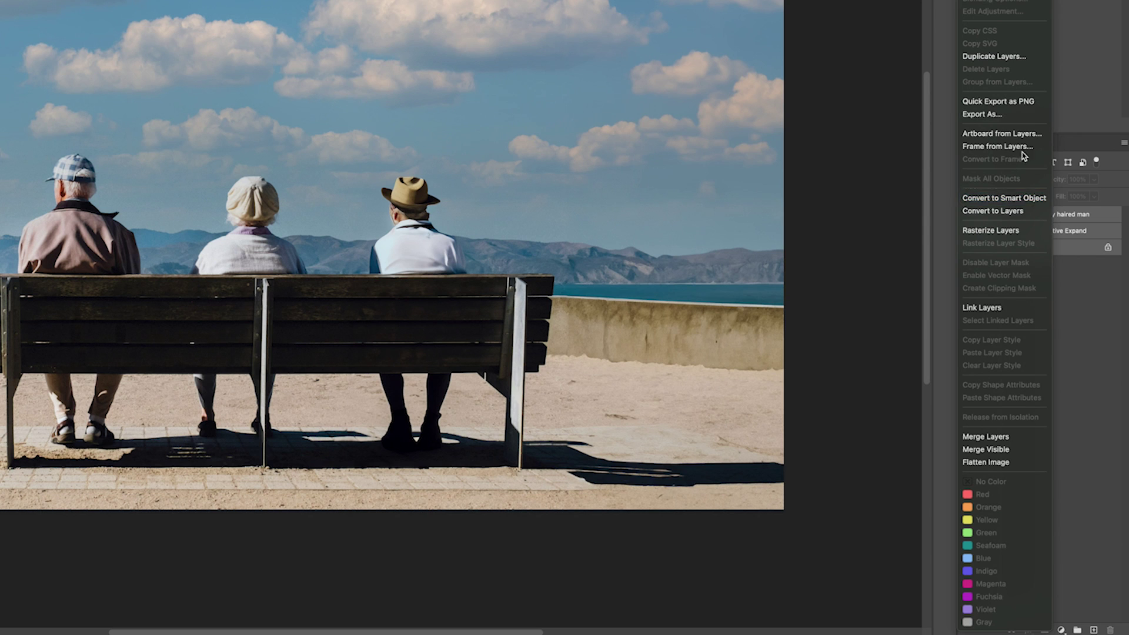
{"action": "left_click", "coordinate": [993, 435]}
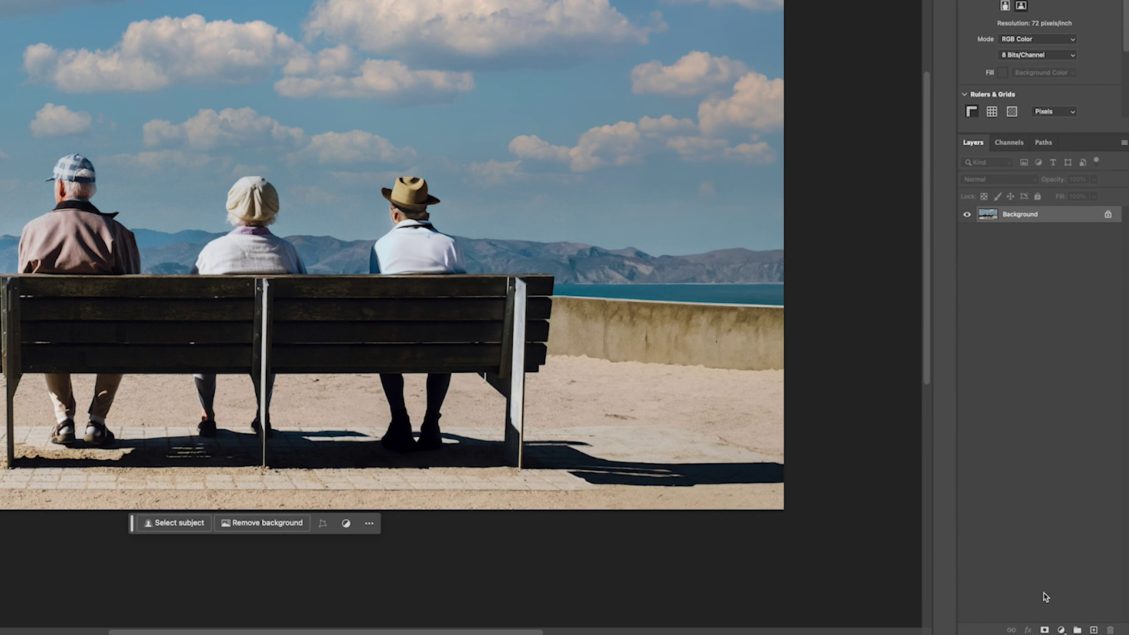
{"action": "left_click", "coordinate": [1062, 630]}
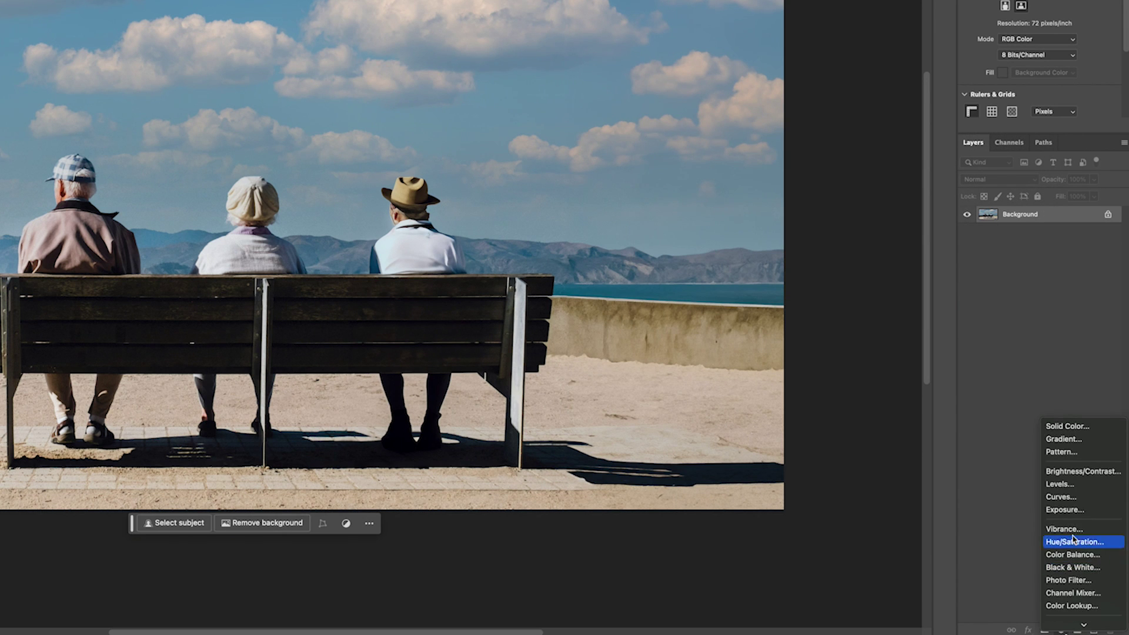
{"action": "left_click", "coordinate": [1073, 568]}
Step: Add a Brightness/Contrast adjustment with brightness 15 and contrast 46
{"action": "left_click", "coordinate": [1062, 629]}
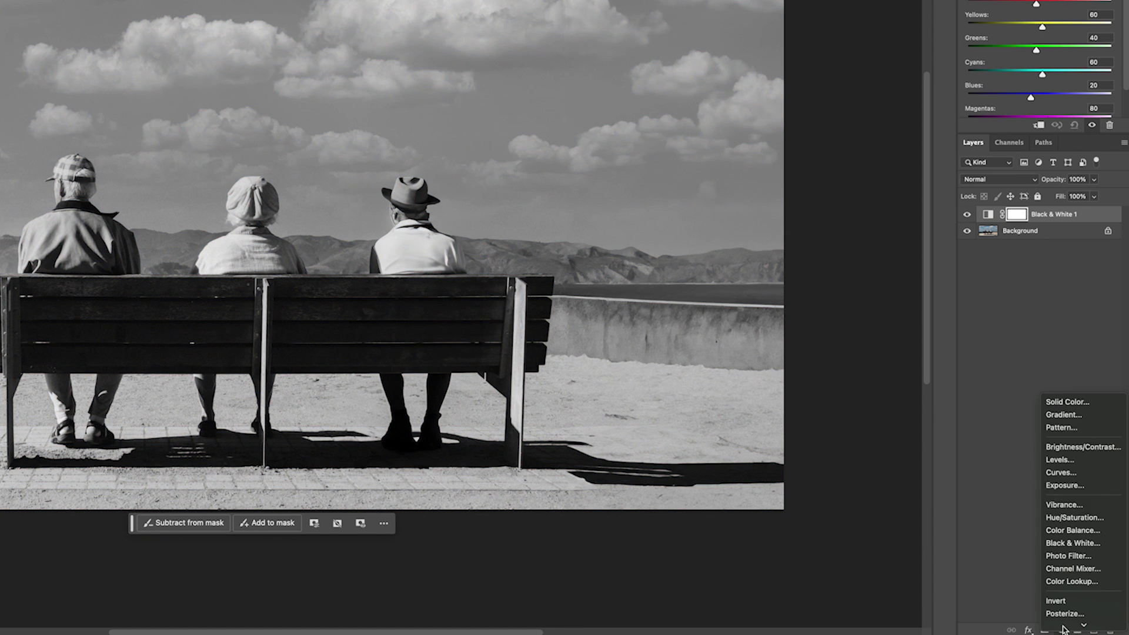
{"action": "left_click", "coordinate": [1067, 445]}
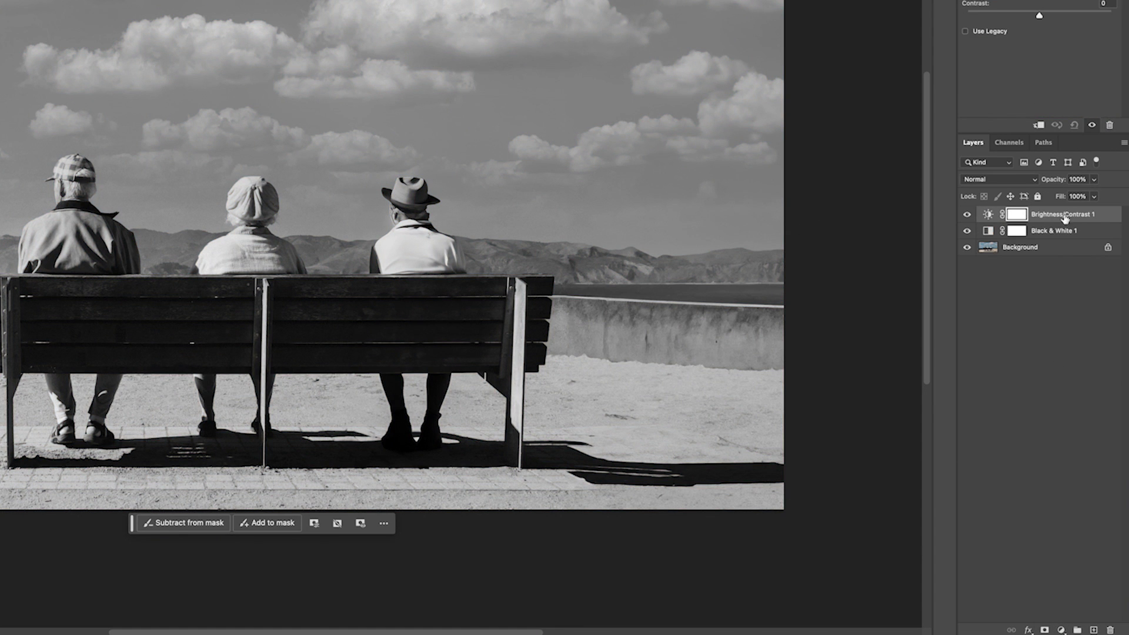
{"action": "left_click", "coordinate": [988, 215]}
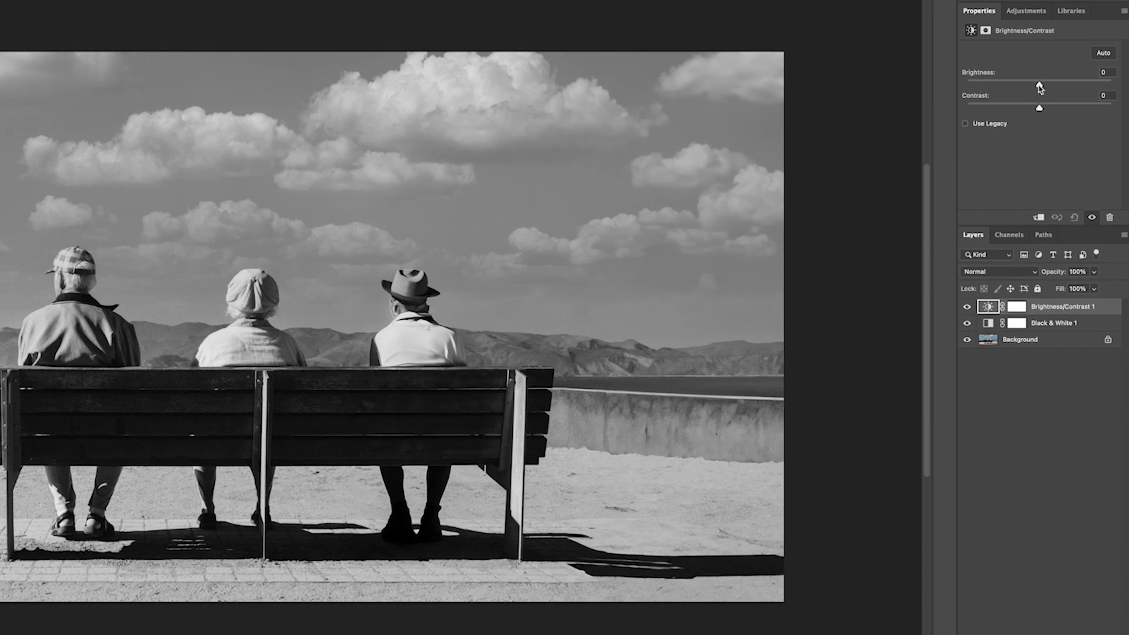
{"action": "left_click_drag", "start_coordinate": [1037, 84], "coordinate": [1068, 112]}
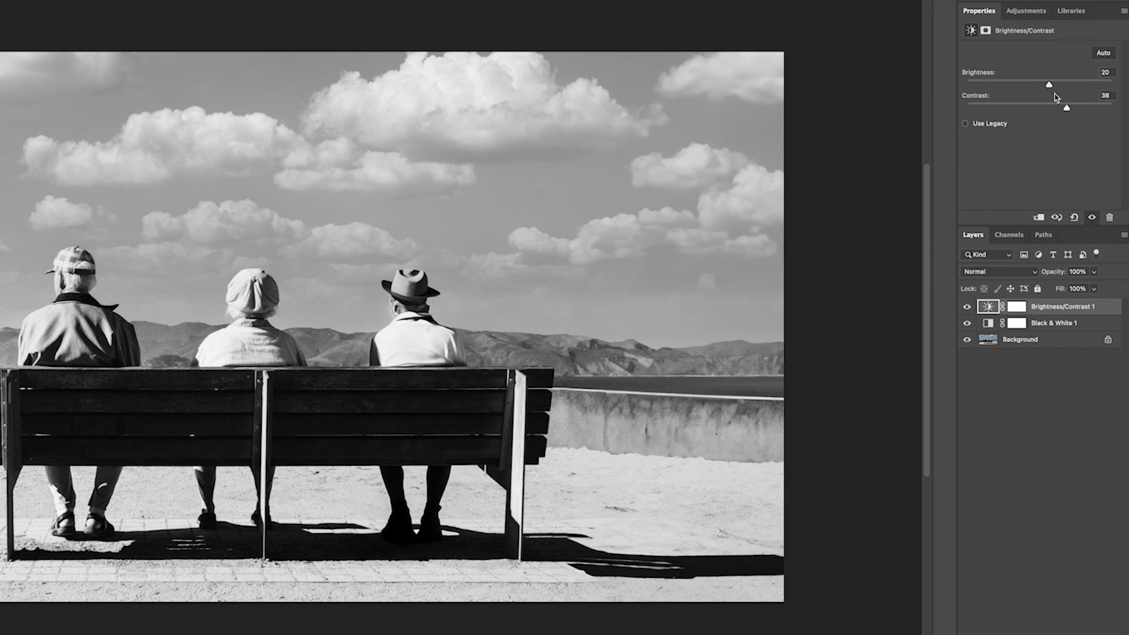
{"action": "left_click_drag", "start_coordinate": [1049, 85], "coordinate": [1072, 112]}
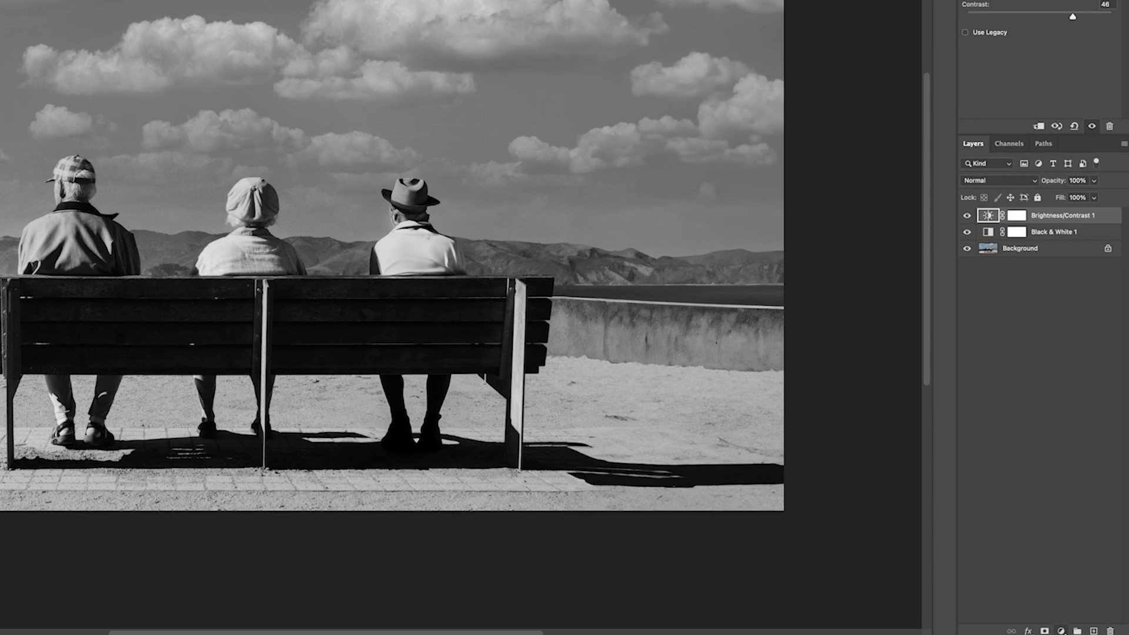
{"action": "left_click", "coordinate": [1061, 631]}
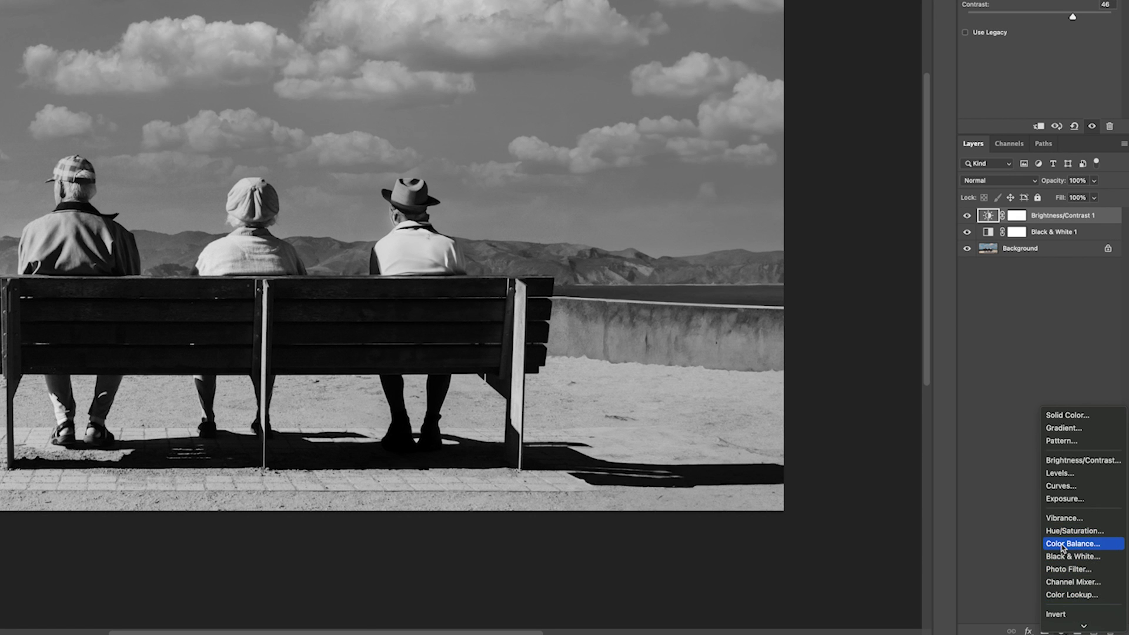
Step: Shift the midtones slightly toward blue with Color Balance, then crop sky and foreground into a wide strip
{"action": "left_click", "coordinate": [1047, 545]}
{"action": "left_click_drag", "start_coordinate": [1025, 121], "coordinate": [1030, 120]}
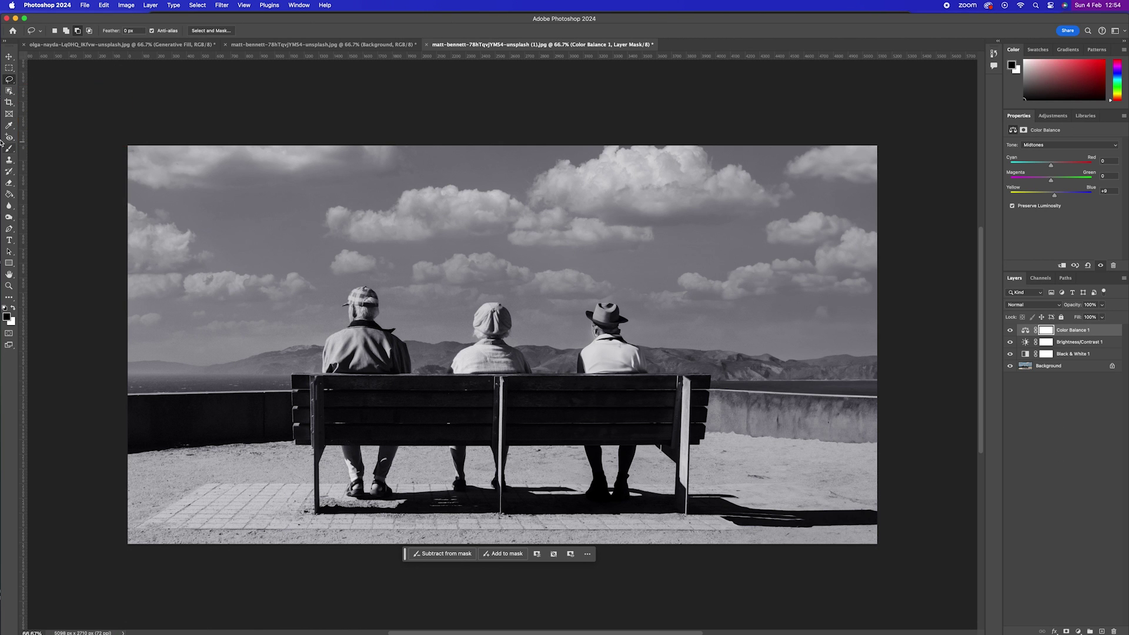
{"action": "left_click", "coordinate": [9, 102]}
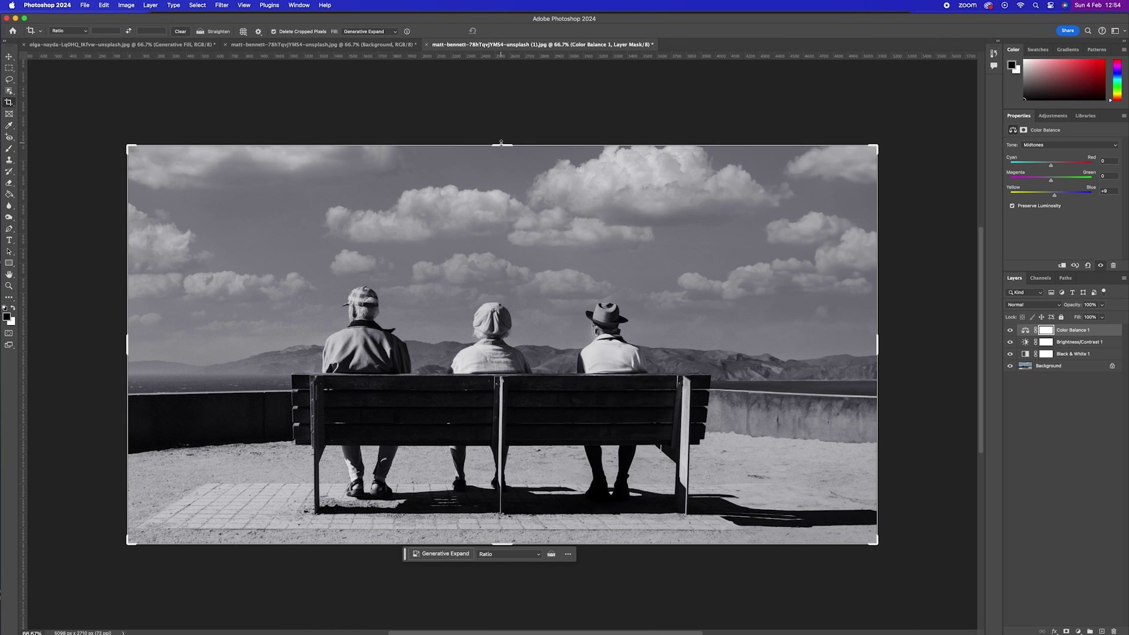
{"action": "left_click_drag", "start_coordinate": [501, 143], "coordinate": [503, 164]}
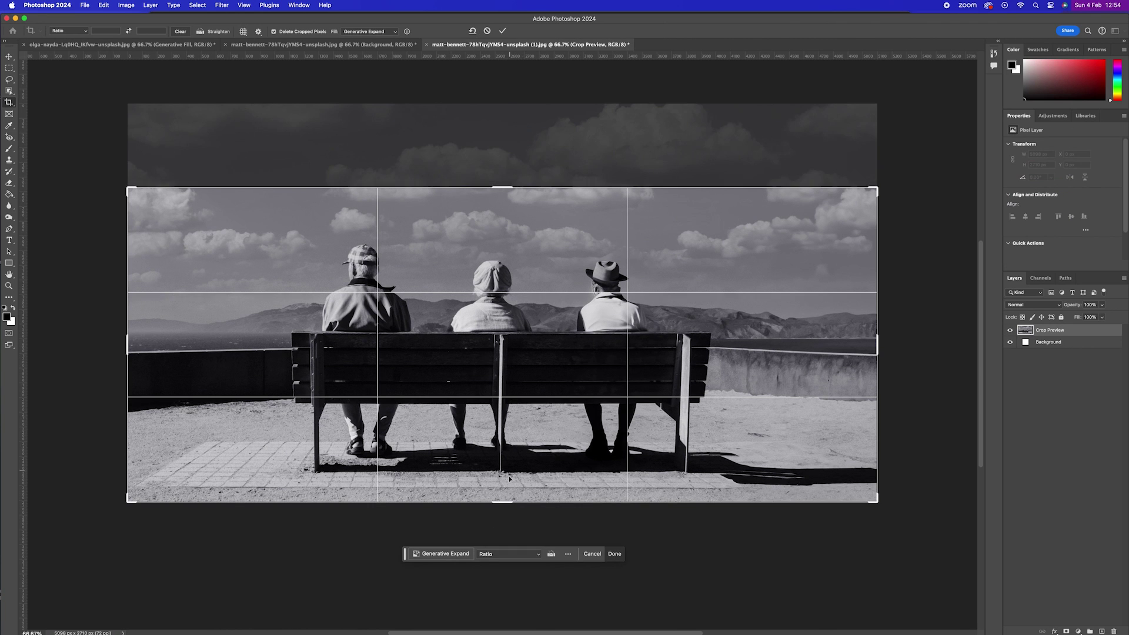
{"action": "left_click_drag", "start_coordinate": [503, 501], "coordinate": [502, 496]}
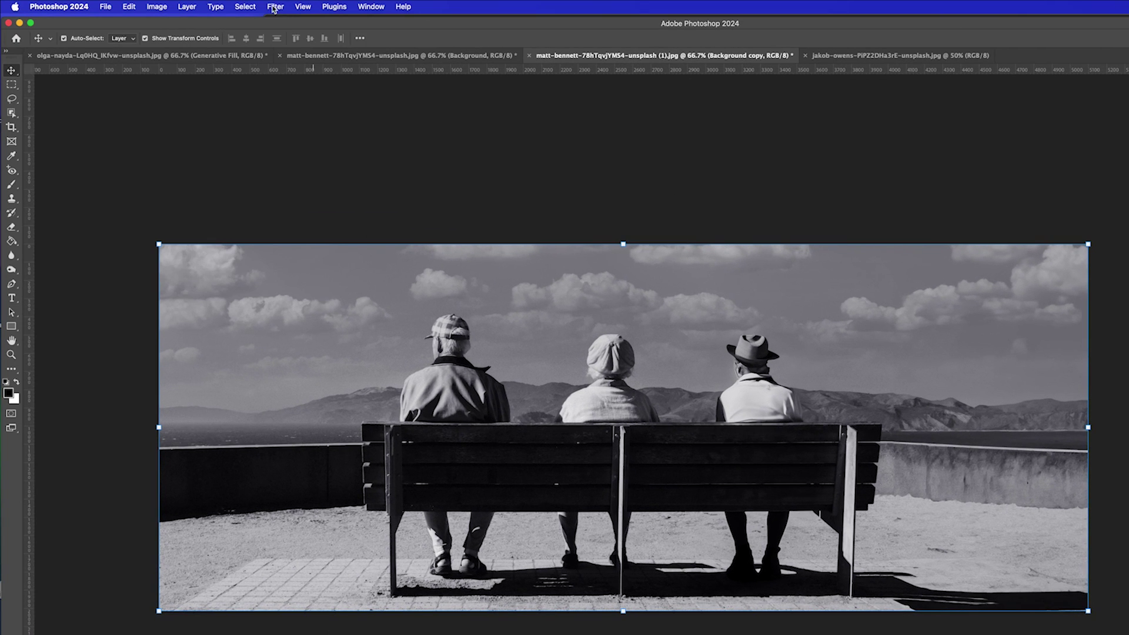
Step: Apply a Gaussian Blur with a 7.2-pixel radius to the layer
{"action": "left_click", "coordinate": [275, 7]}
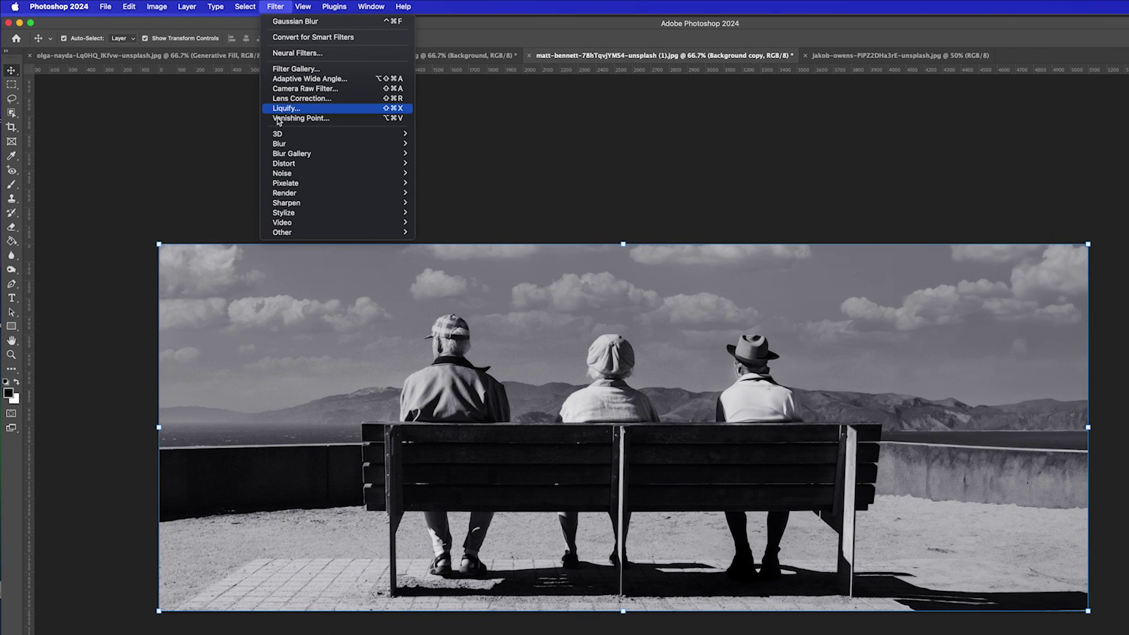
{"action": "mouse_move", "coordinate": [281, 144]}
{"action": "left_click", "coordinate": [450, 183]}
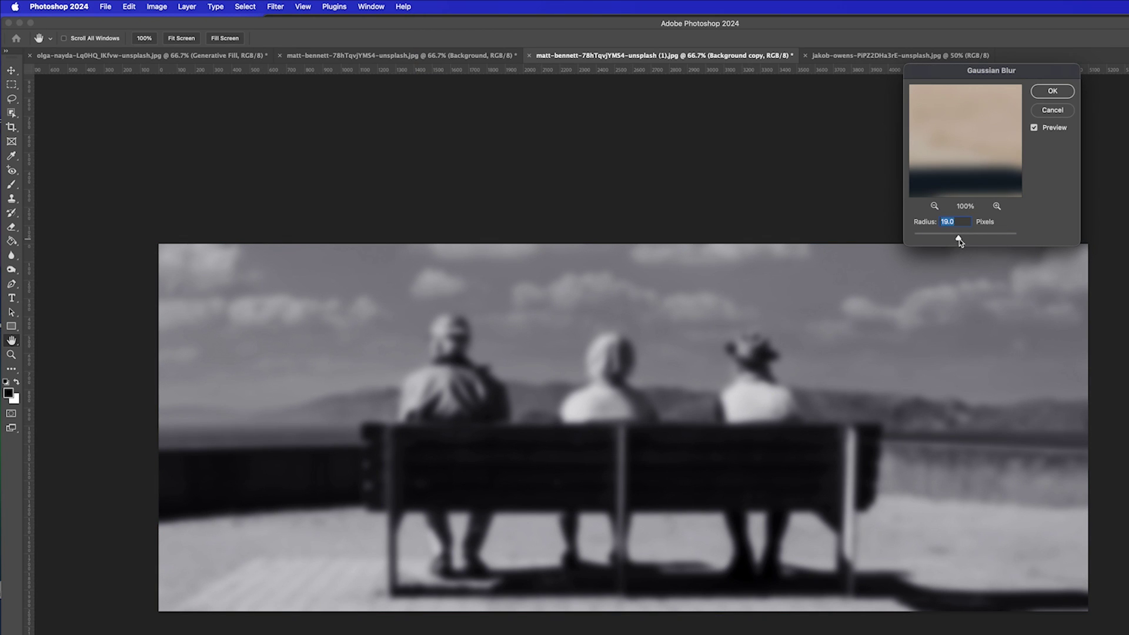
{"action": "mouse_move", "coordinate": [960, 241]}
{"action": "left_mouse_down"}
{"action": "mouse_move", "coordinate": [948, 238]}
{"action": "mouse_move", "coordinate": [961, 238]}
{"action": "left_mouse_up"}
{"action": "left_click", "coordinate": [1052, 92]}
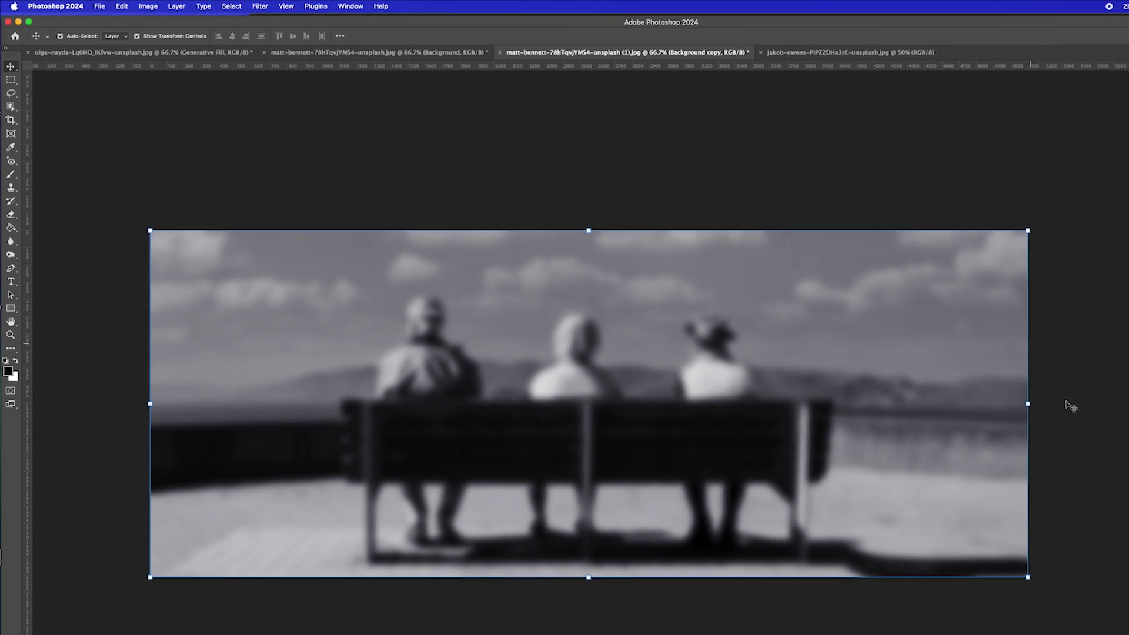